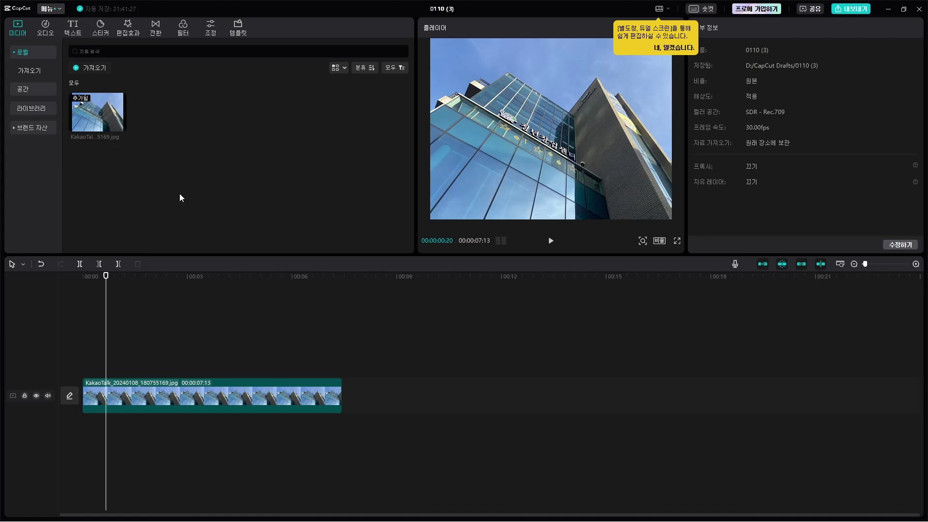
Step: Animate the photo clip's scale from a 100% keyframe at 00:00:00:20 to 345% at about 5 seconds
click(146, 394)
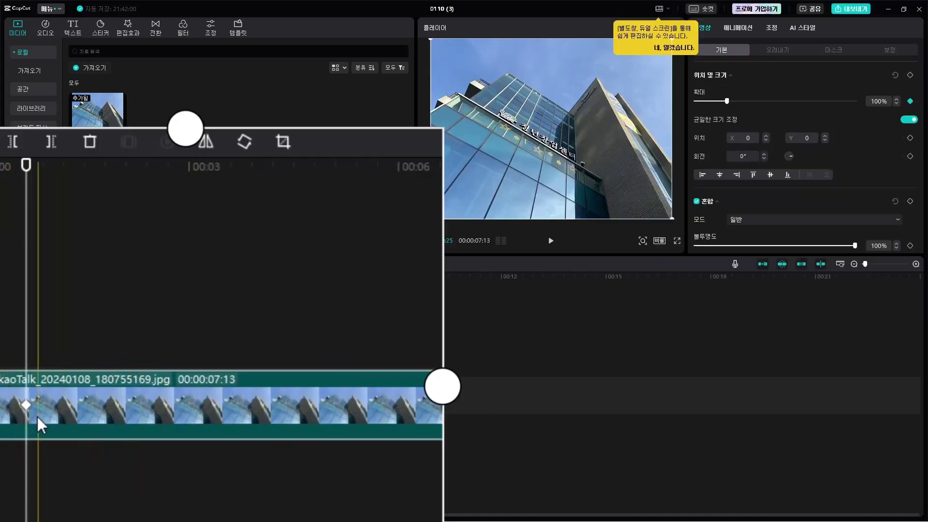
drag(27, 169, 343, 200)
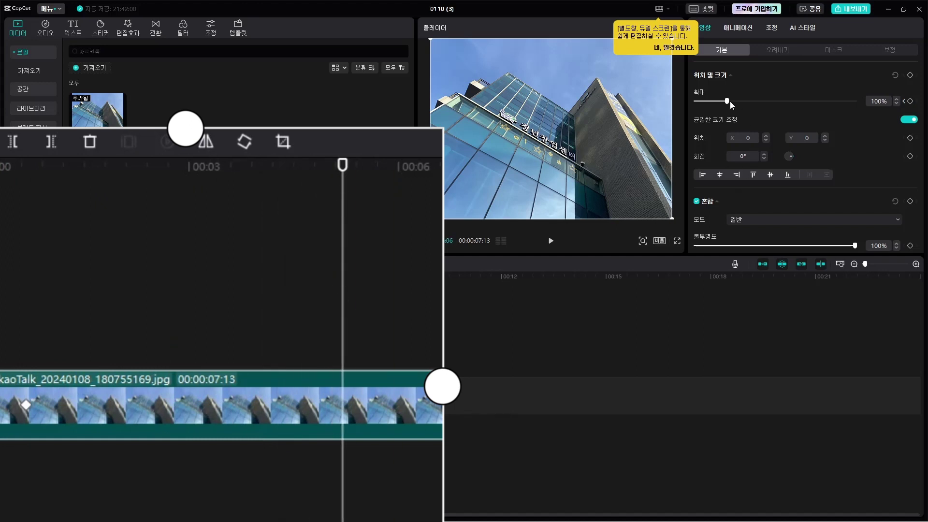
drag(730, 101, 807, 101)
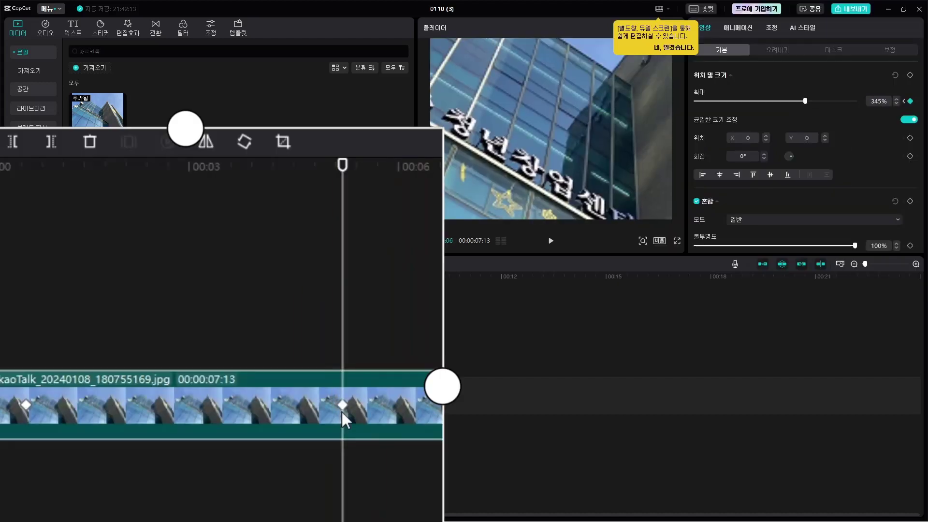
Step: Insert a 500% scale keyframe between the two existing ones at about 2.8 seconds, and play back the zoom
drag(343, 203, 172, 213)
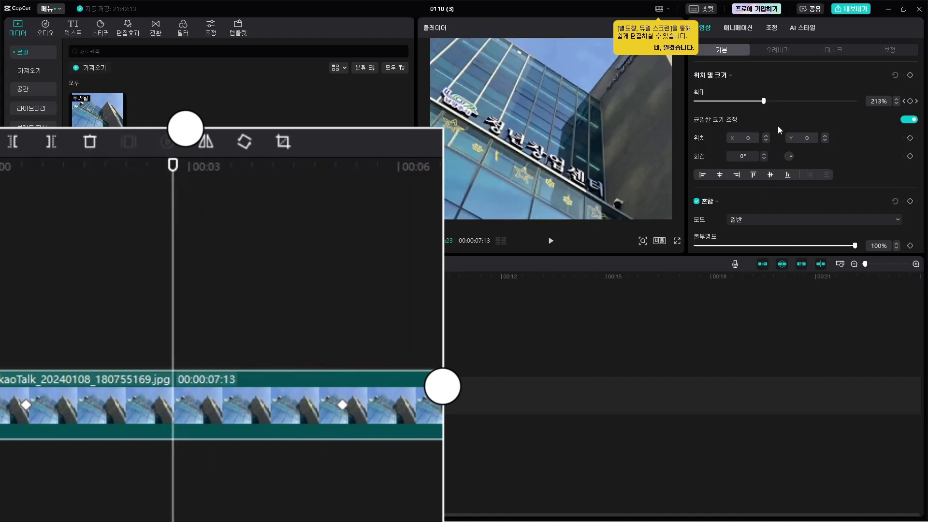
drag(763, 101, 869, 100)
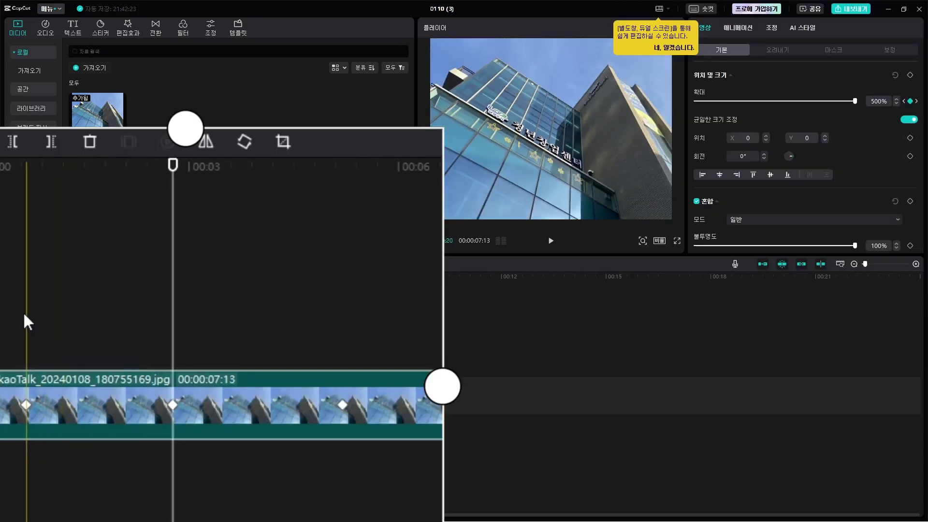
click(102, 349)
key(space)
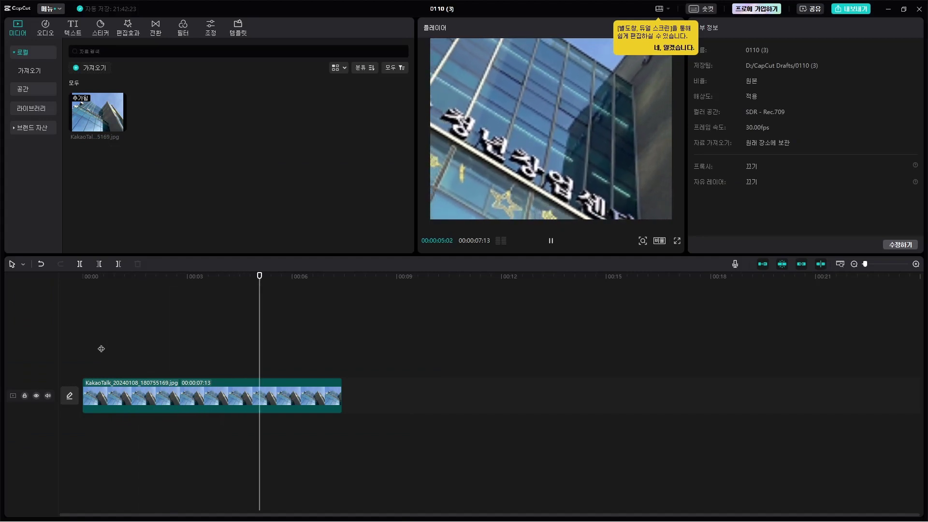
click(170, 369)
Step: Delete the keyframed clip from the timeline and add the building photo again as a fresh clip
click(190, 402)
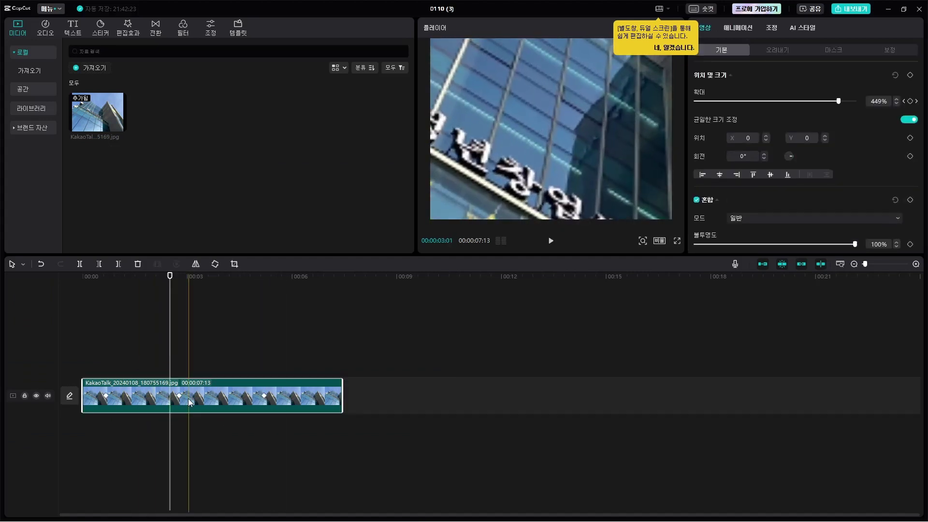
key(Delete)
drag(112, 120, 111, 396)
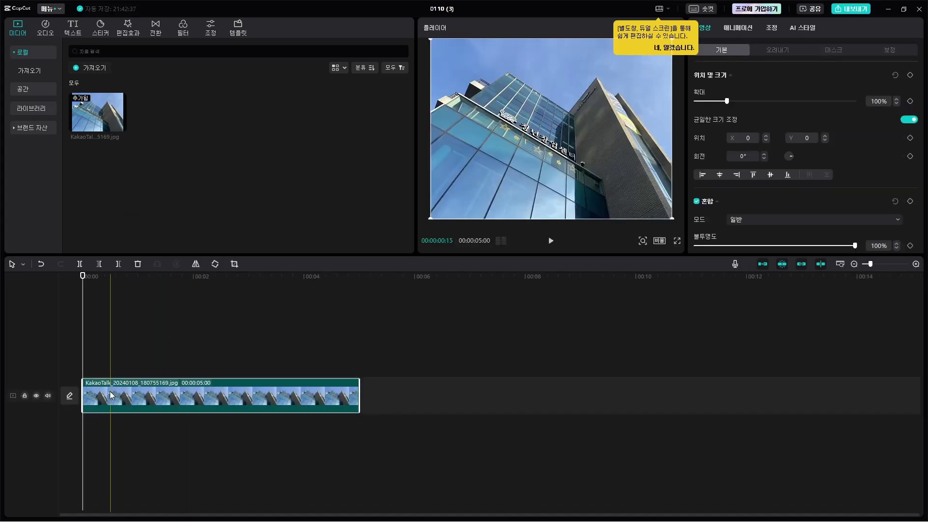
Step: Add a scale keyframe at 100% to the photo clip at 00:00:00:13
click(108, 374)
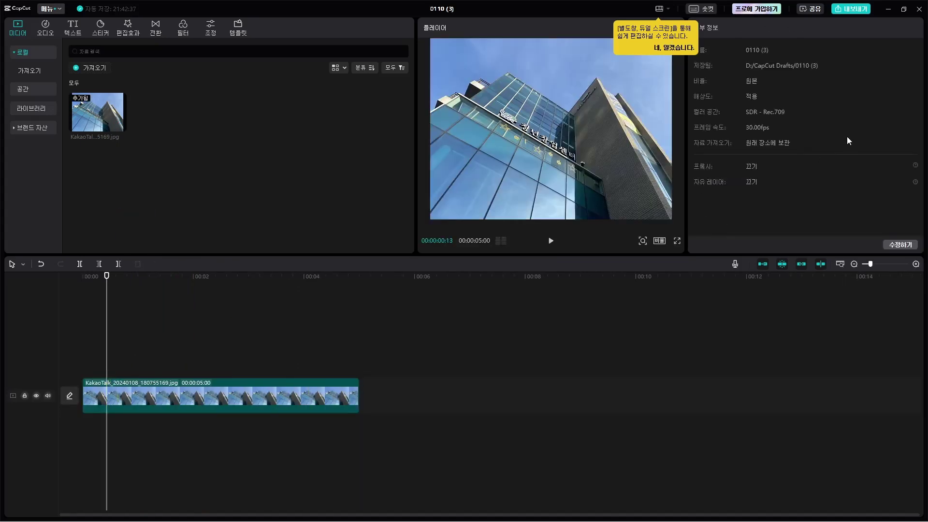
click(110, 394)
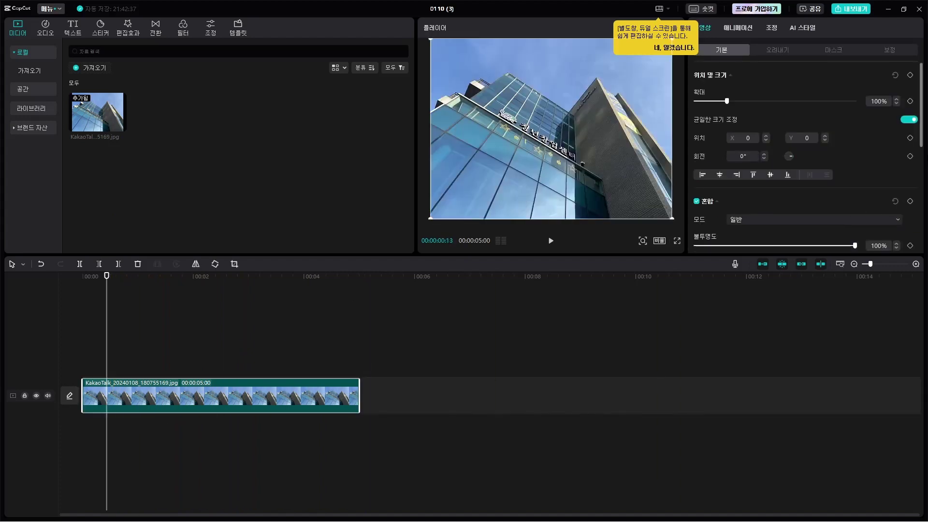
click(911, 101)
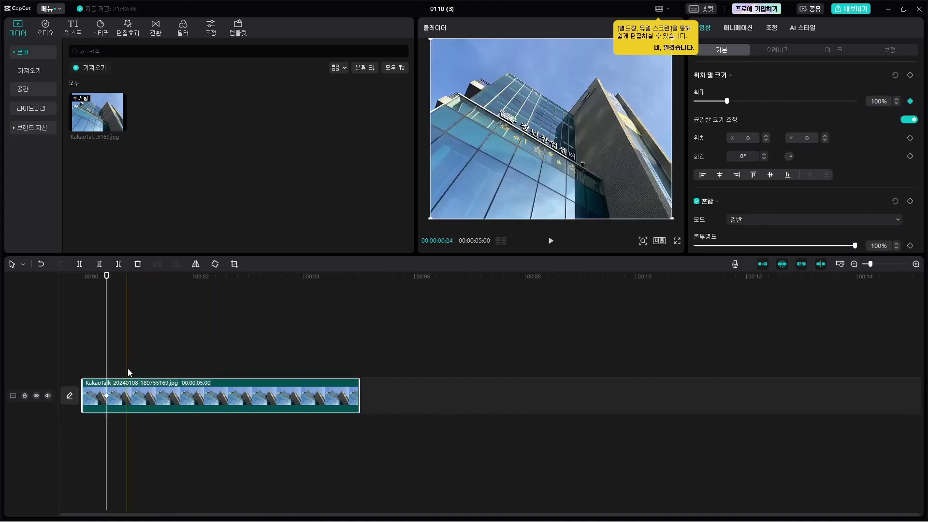
Step: At 00:00:03:29, scale the clip to 297% and rotate it to -56° without a rotation keyframe
click(302, 361)
click(293, 403)
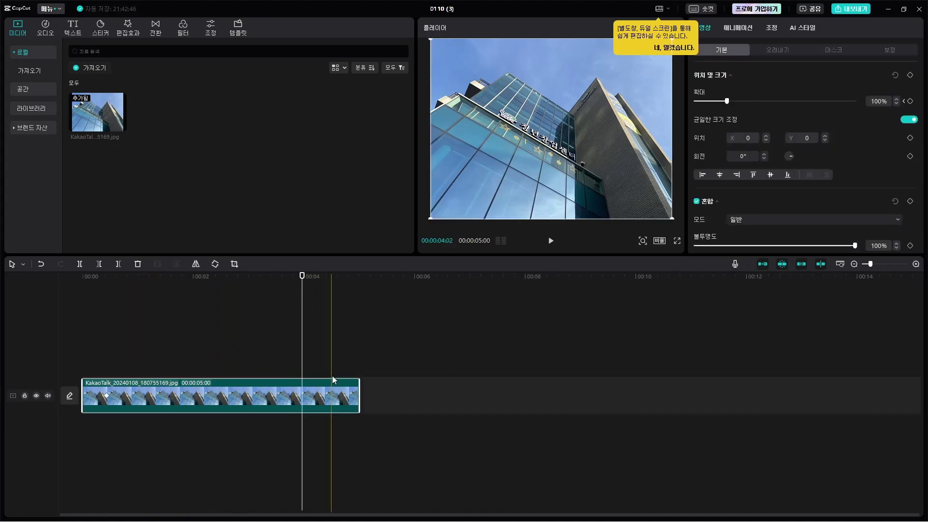
drag(726, 101, 791, 102)
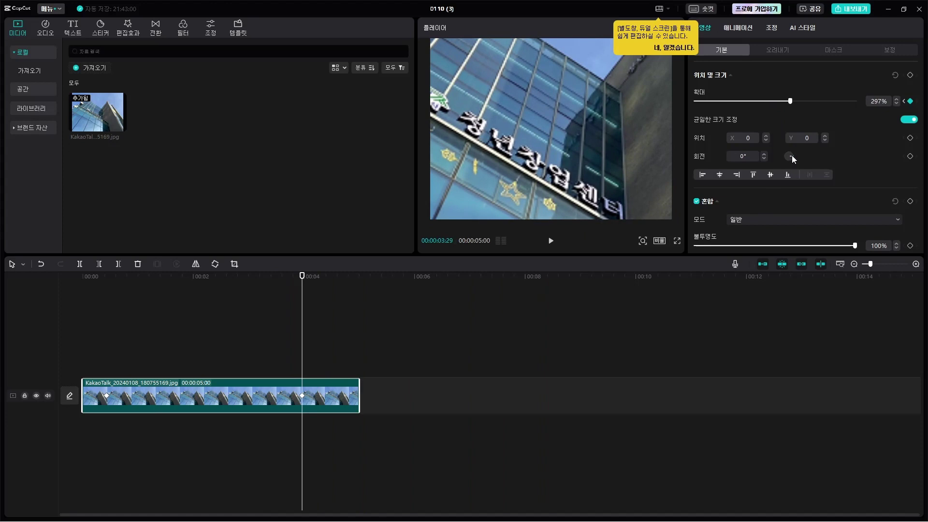
drag(792, 155, 793, 150)
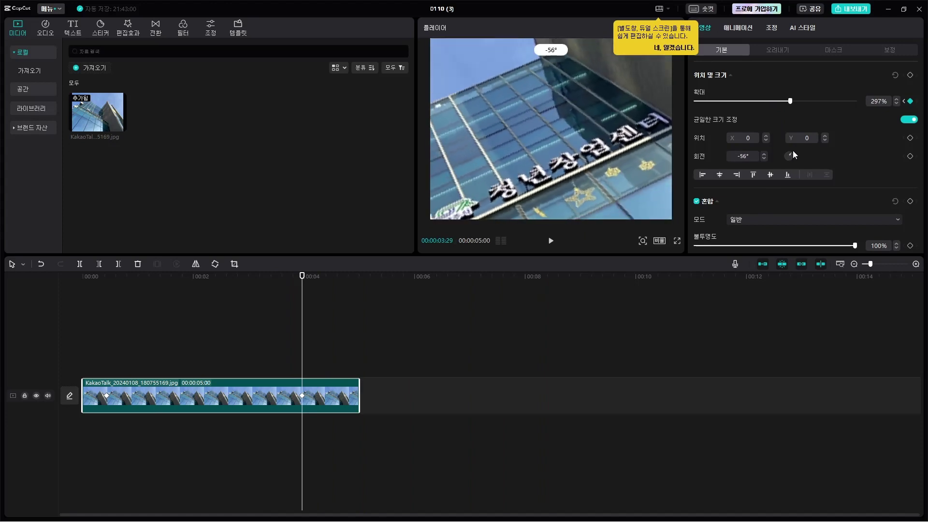
Step: Play the clip from before its first keyframe to check how the scale and rotation behave
click(101, 346)
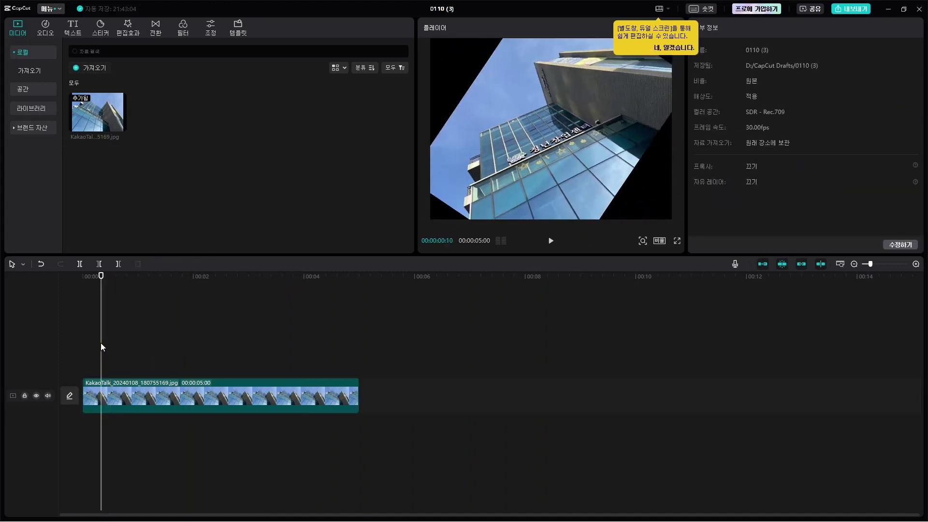
key(space)
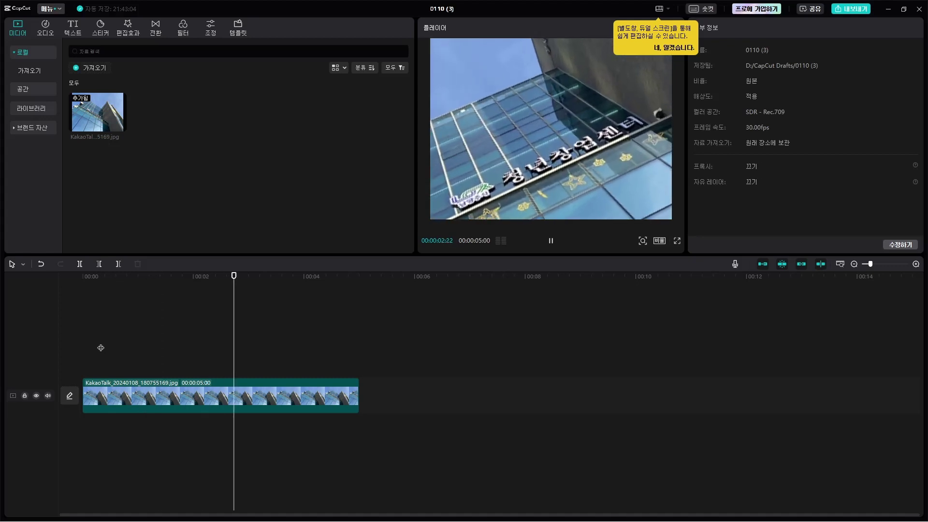
click(116, 394)
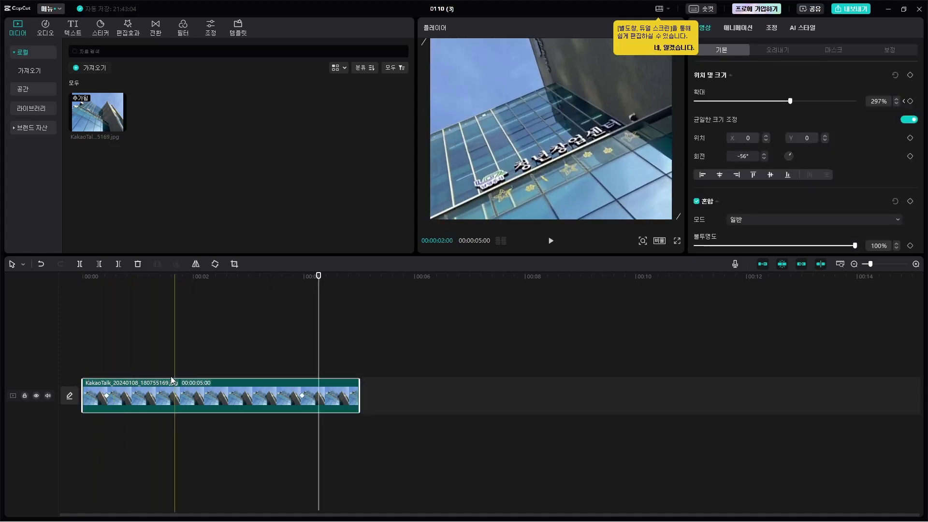
click(97, 357)
key(space)
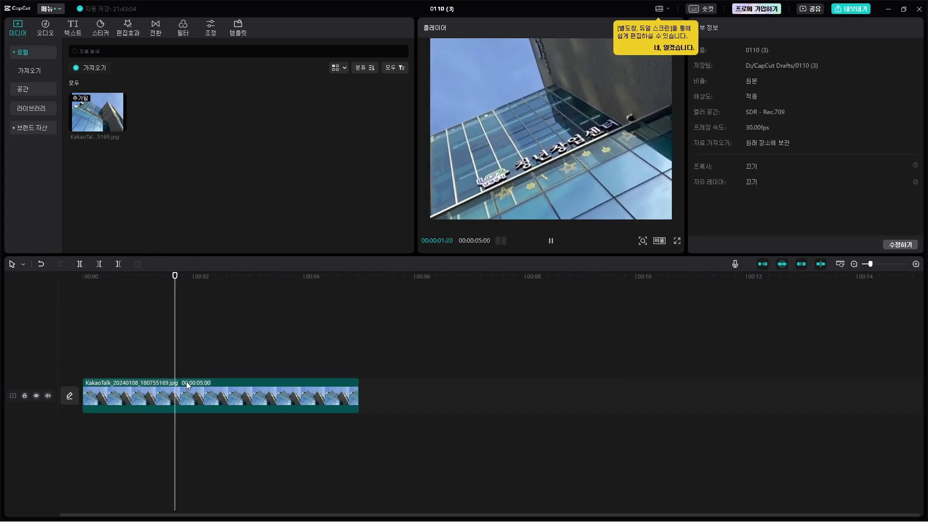
Step: Replace the rotated clip on the timeline with a fresh, unedited copy of the building photo
click(190, 397)
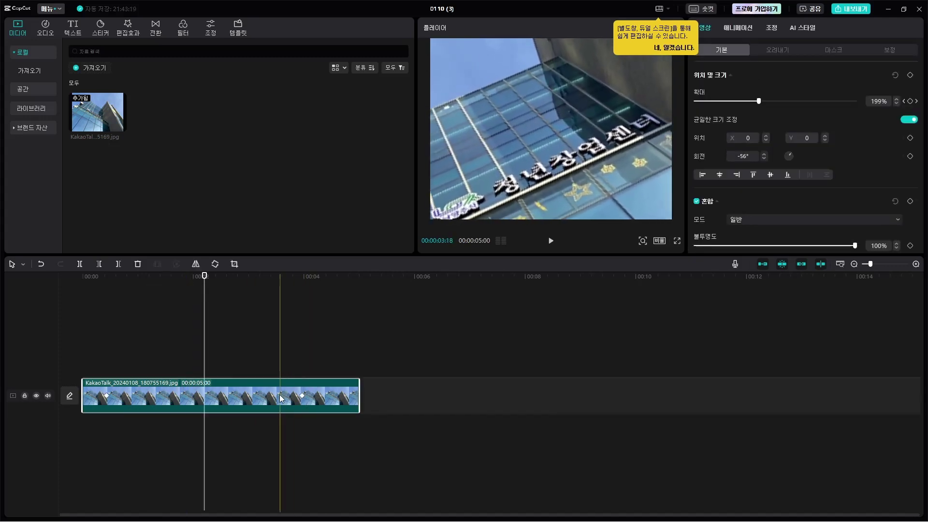
key(Delete)
drag(90, 108, 97, 392)
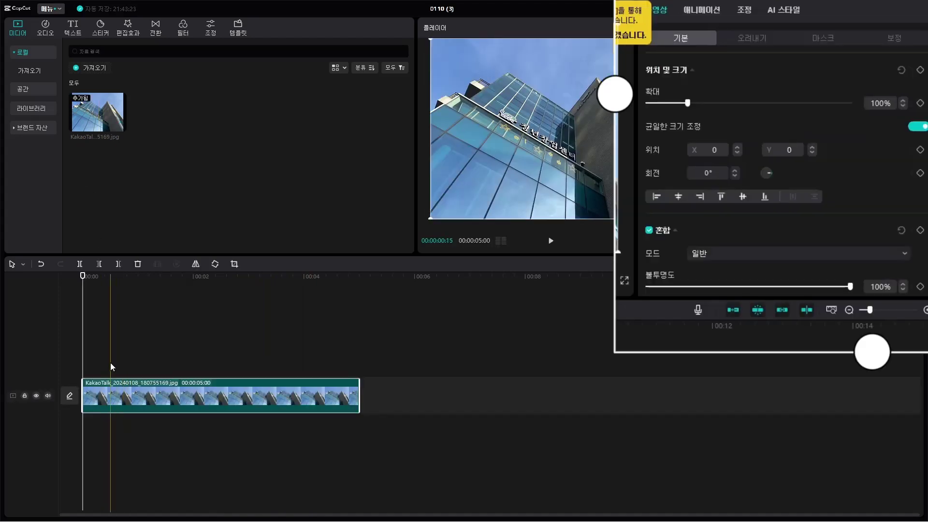
Step: Keyframe all position and size properties at about half a second, and set 330% scale and 20° rotation at 00:00:03:23
click(109, 367)
click(108, 394)
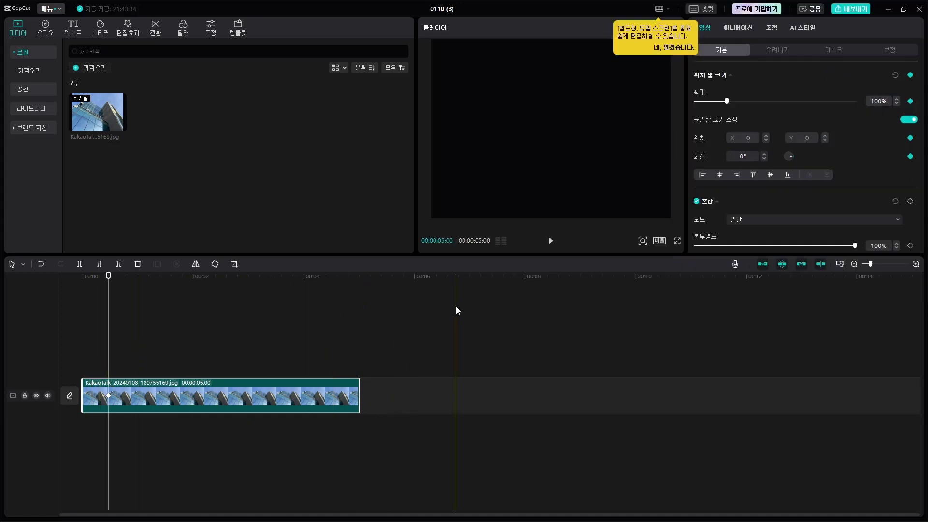
click(290, 352)
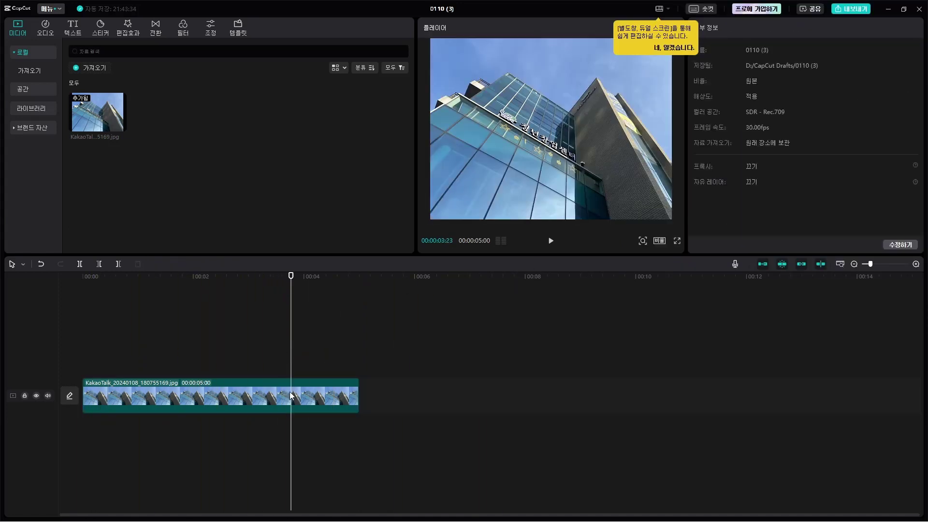
click(291, 395)
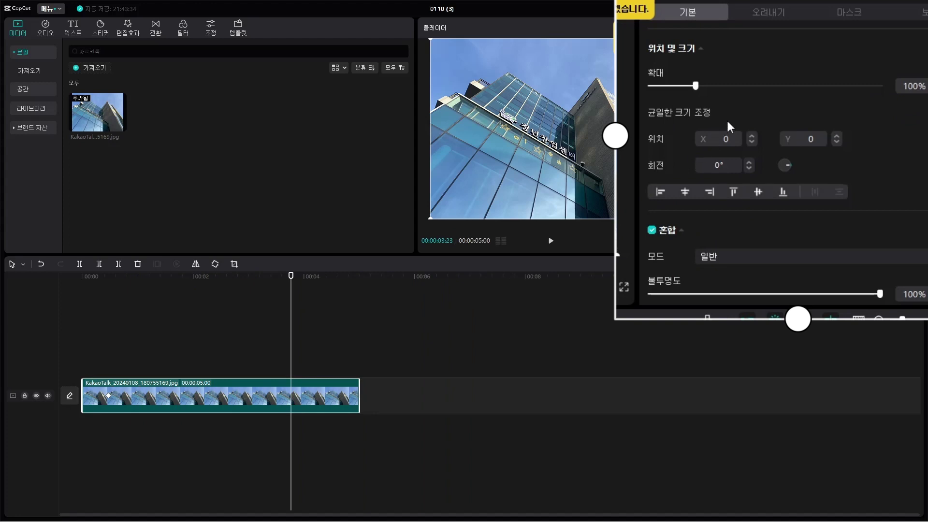
drag(695, 86, 801, 93)
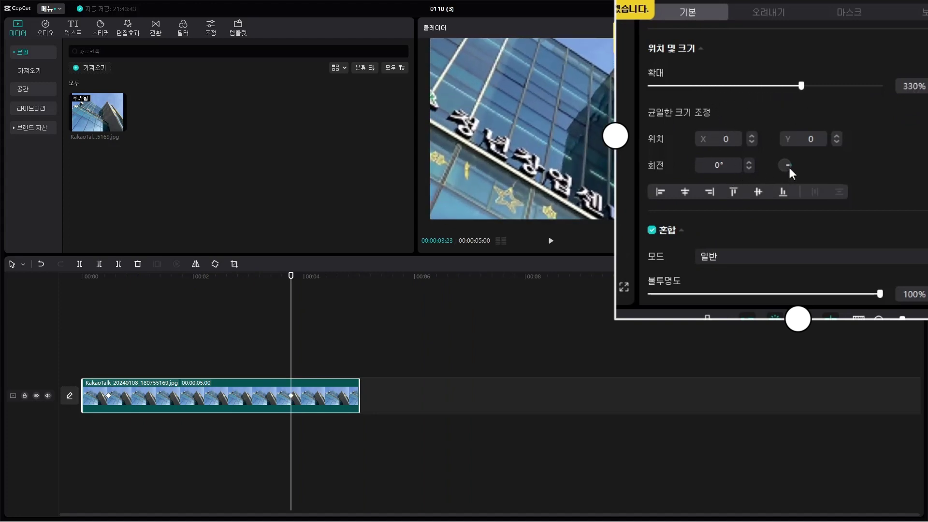
drag(792, 166, 801, 155)
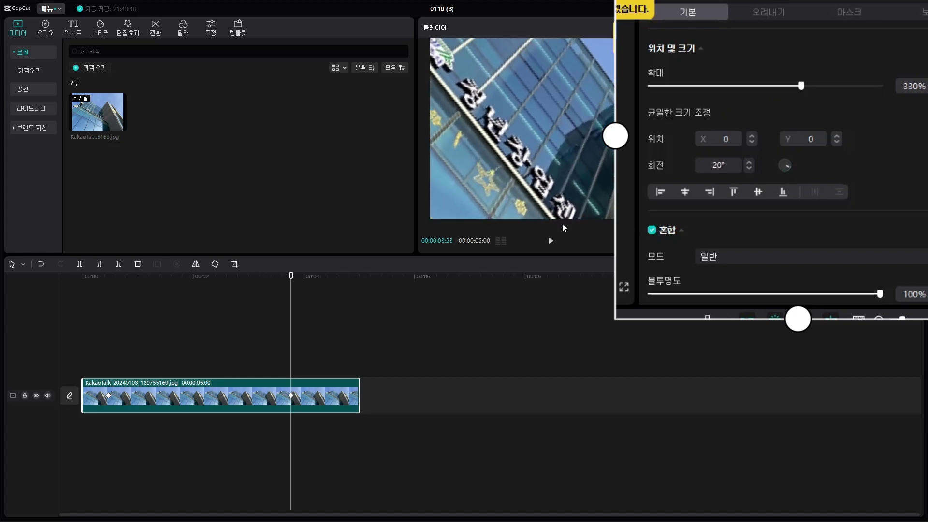
Step: Play back the combined zoom and rotation from before the first keyframe, and select the clip to inspect its keyframes
click(103, 316)
key(space)
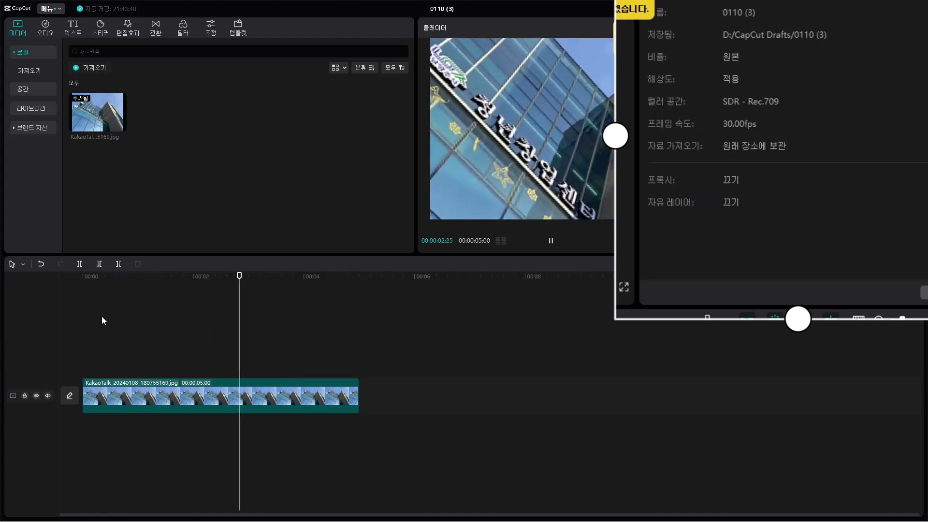
key(space)
click(222, 391)
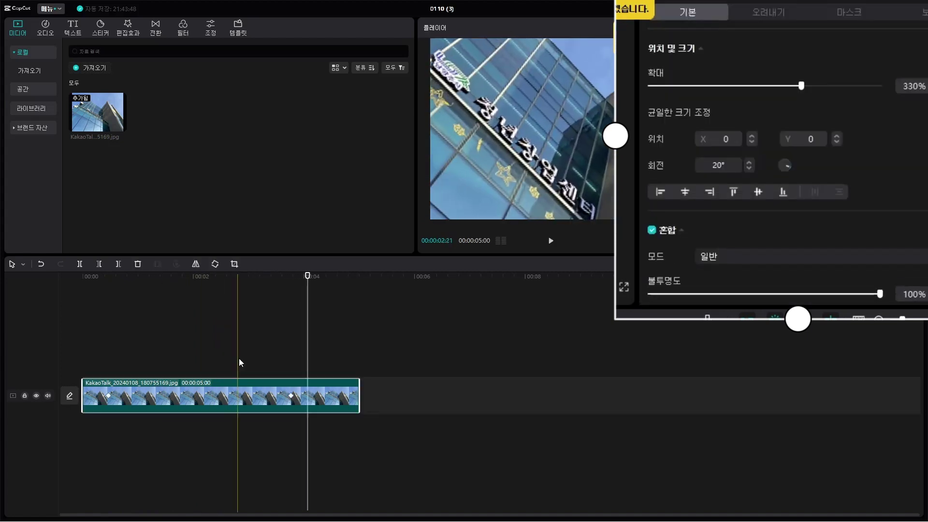
Step: Insert a 455% scale keyframe at 00:00:02:00 between the clip's two existing keyframes
click(239, 358)
click(212, 407)
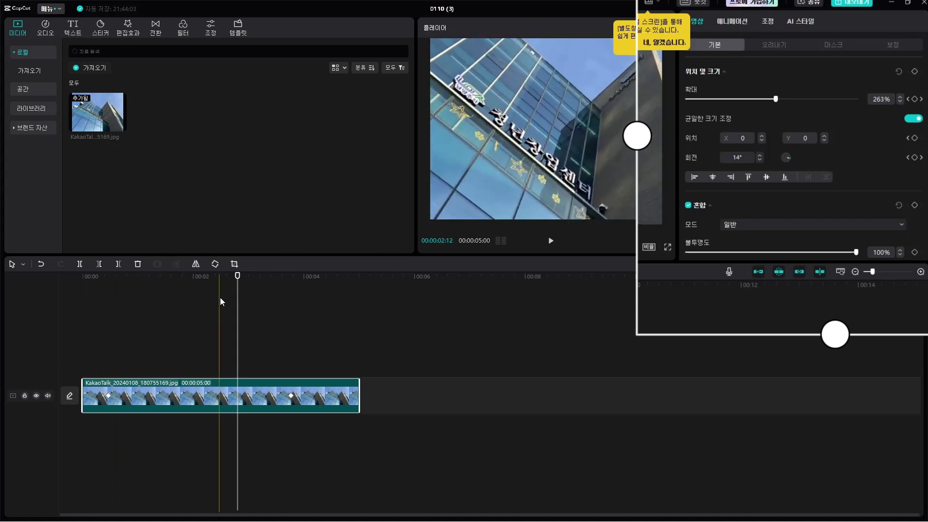
drag(243, 279, 193, 283)
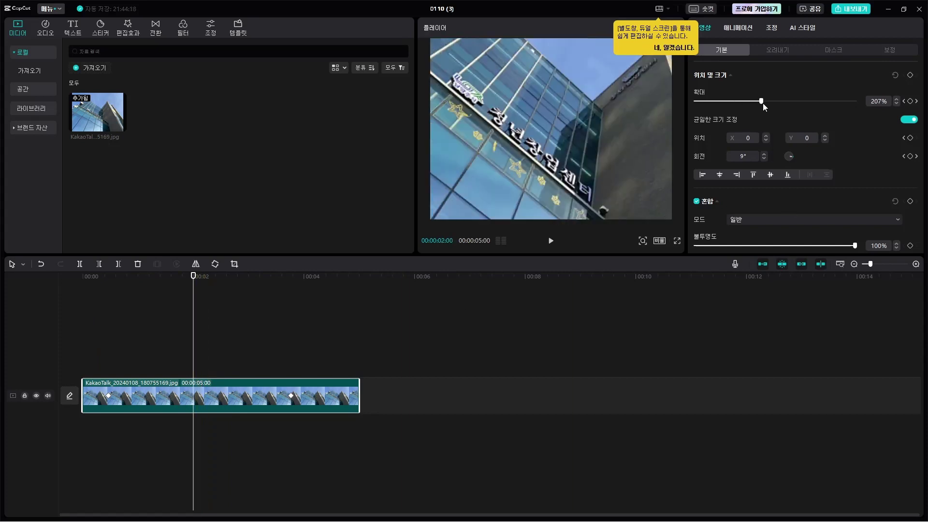
drag(764, 102, 839, 101)
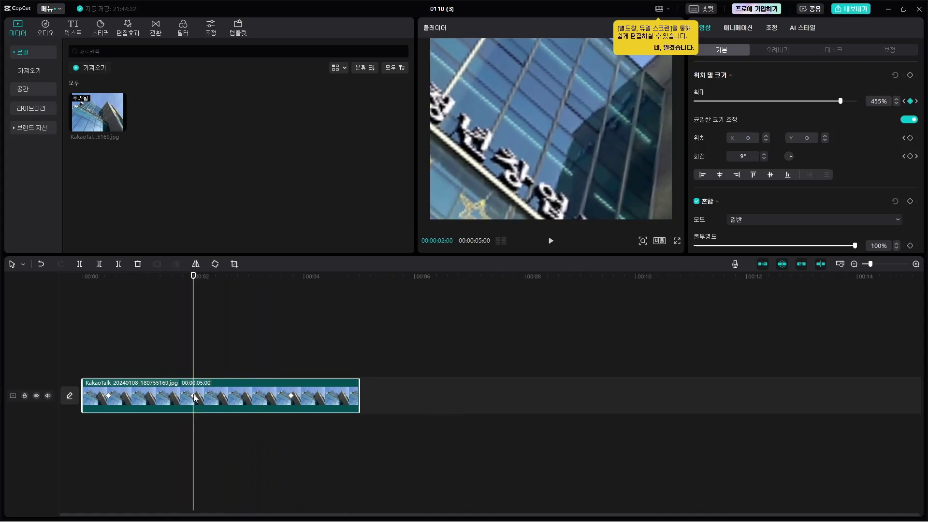
Step: Play back the clip from before the first keyframe and inspect the motion between the middle and last keyframes
click(100, 360)
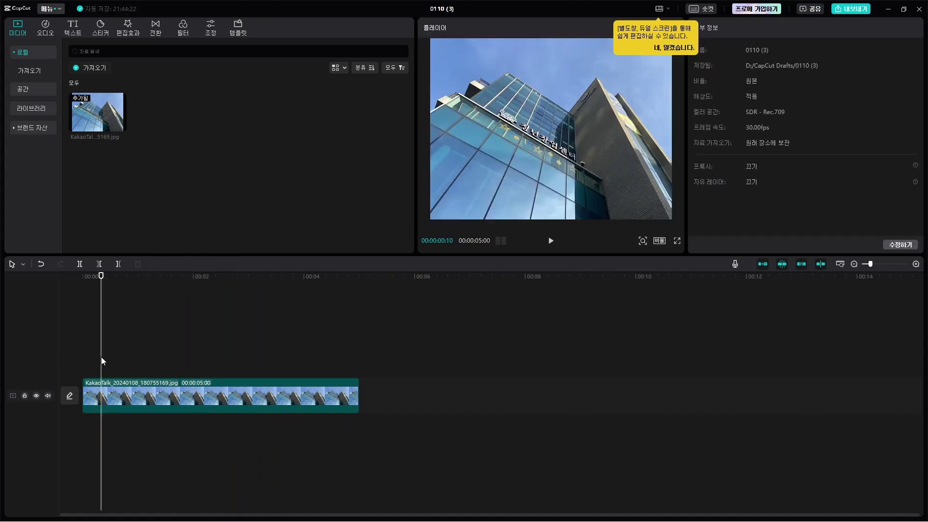
key(space)
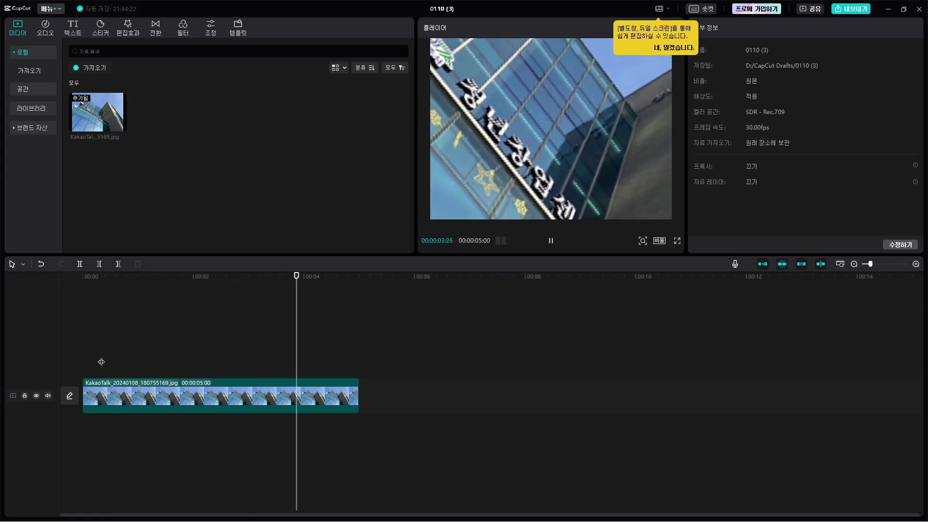
click(177, 368)
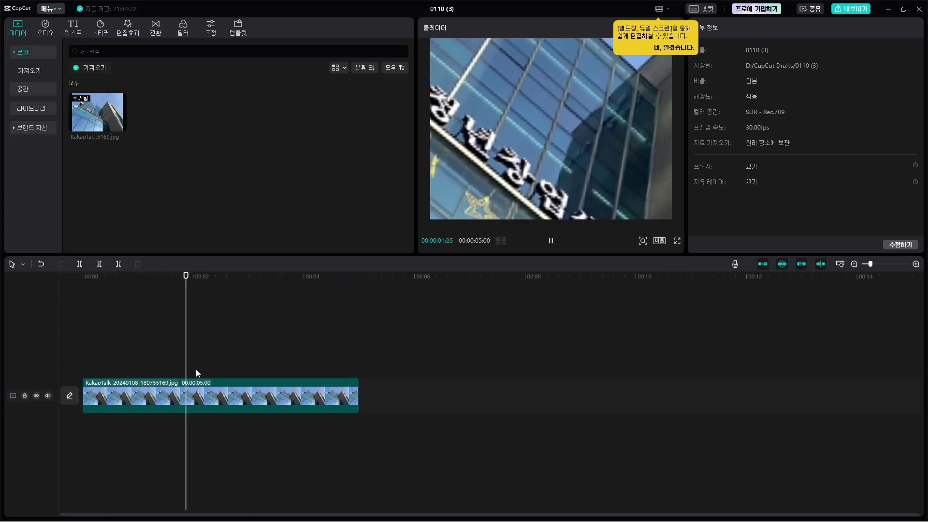
click(218, 398)
click(228, 347)
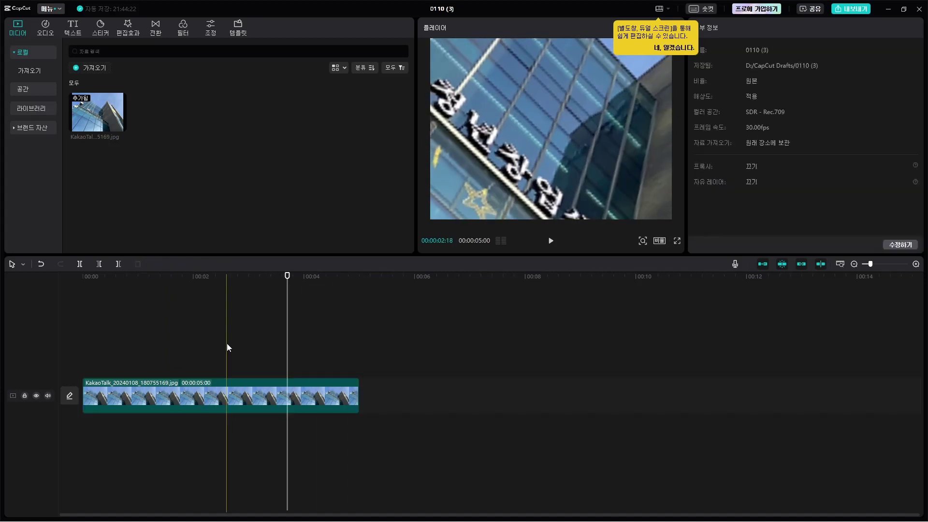
click(216, 399)
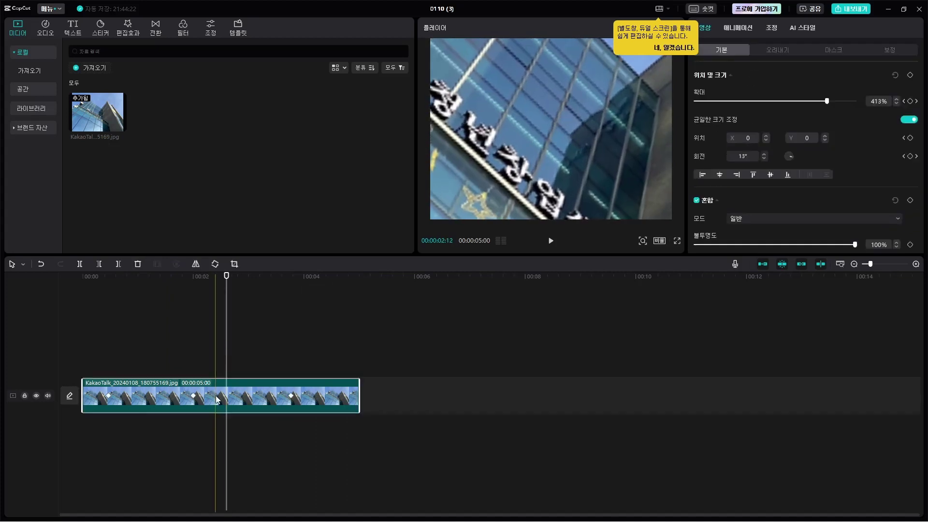
Step: Keep only the clip's starting keyframe, and keyframe 207% scale and -47° rotation at 00:00:03:25
click(117, 394)
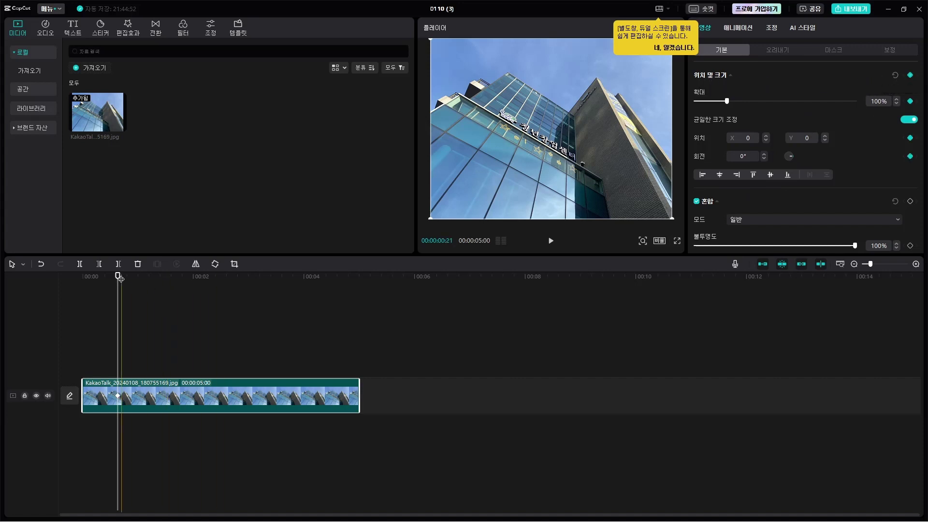
drag(118, 279, 302, 281)
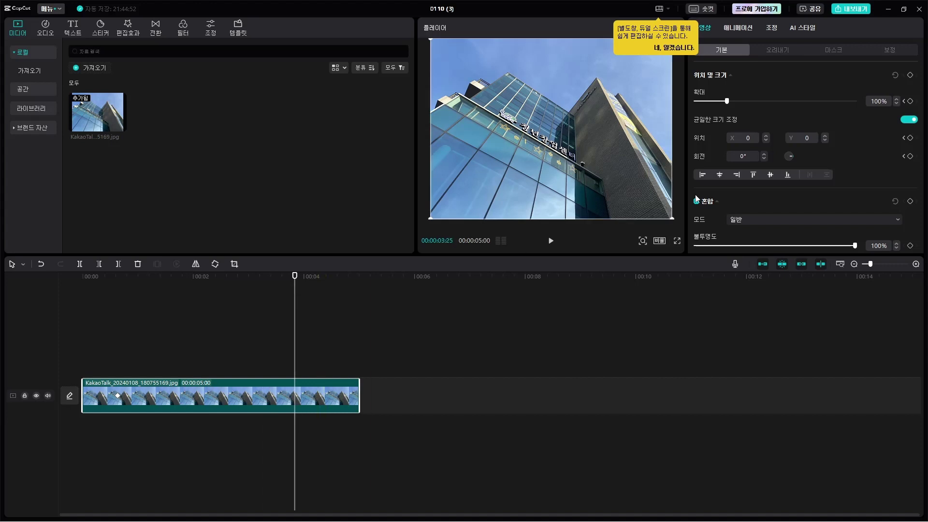
drag(728, 100, 762, 99)
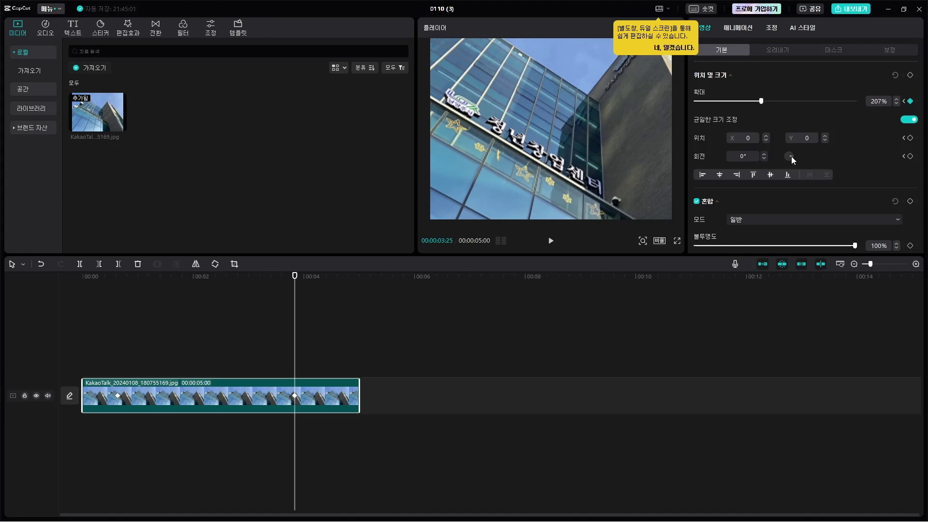
drag(791, 156, 794, 150)
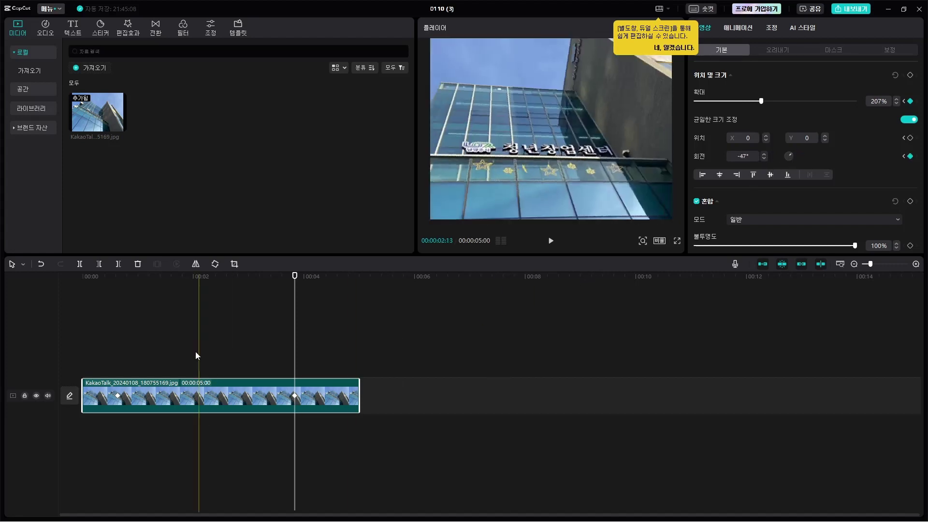
Step: Play back the new zoom and counter-rotation from before the first keyframe
click(113, 338)
key(space)
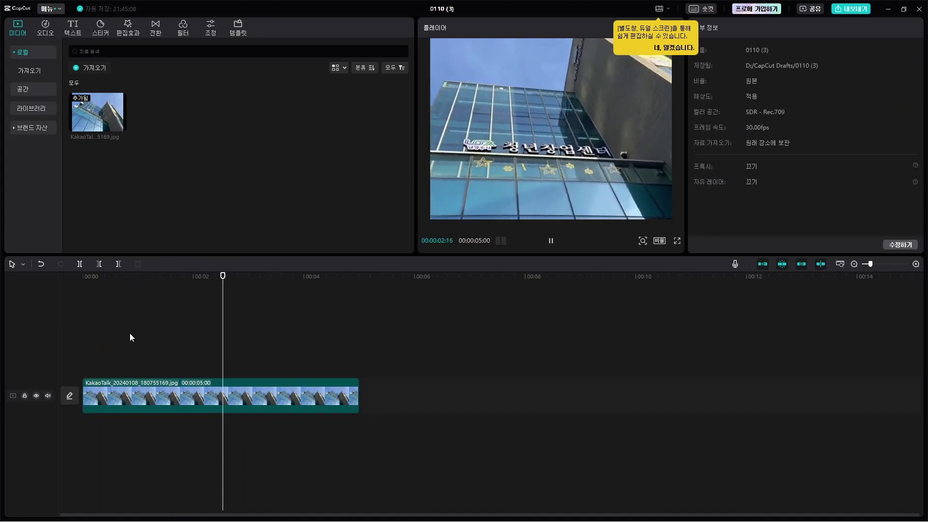
key(space)
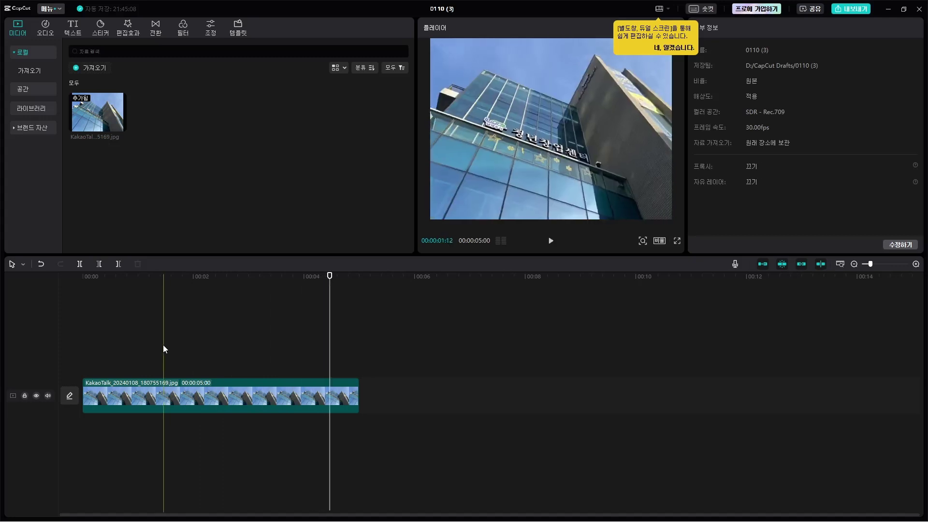
Step: Show the keyframe animation lanes for the building photo clip on the timeline
click(194, 346)
click(152, 401)
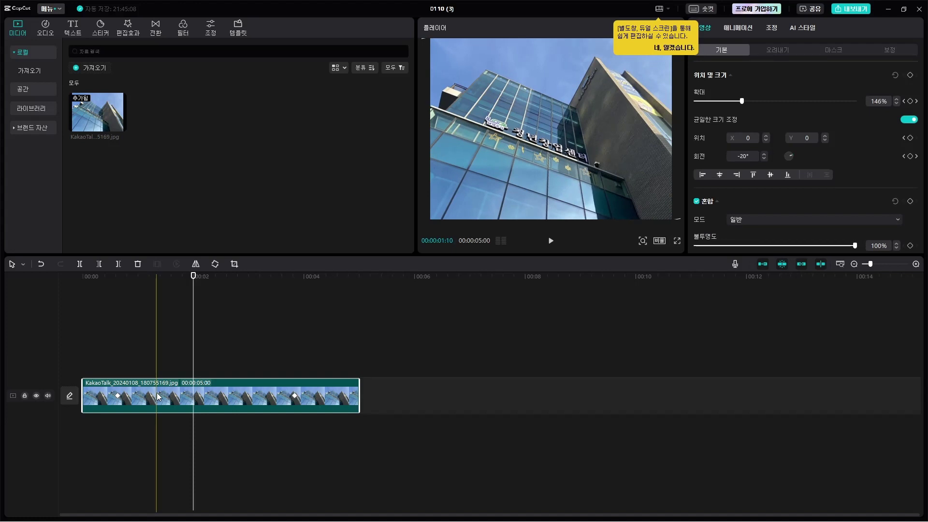
right_click(157, 393)
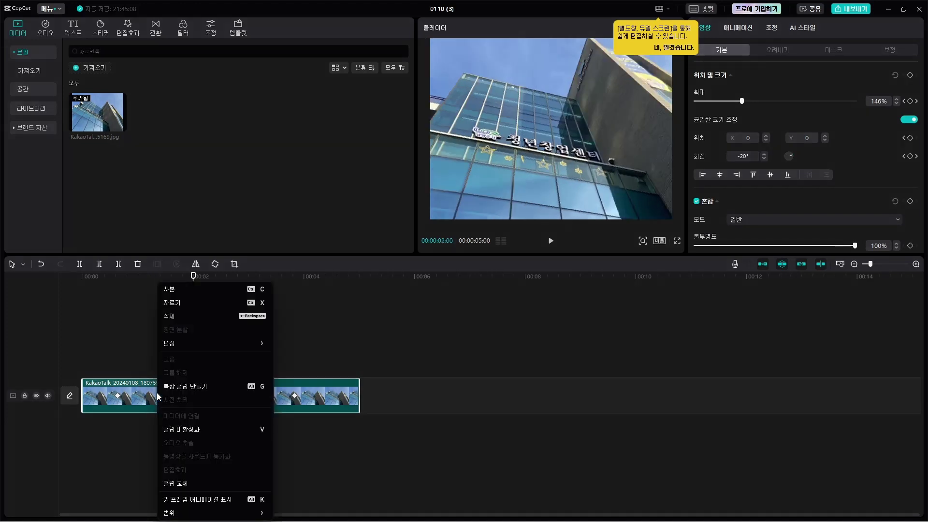
click(210, 492)
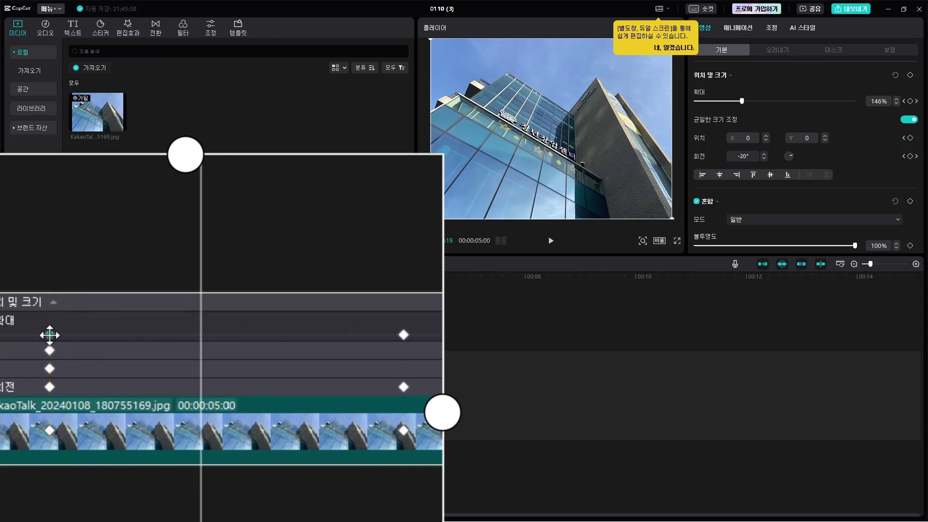
Step: Try the 넣기 1 and 빼기 2 graph presets on the first scale keyframe, and view the last keyframe's graph options
click(115, 327)
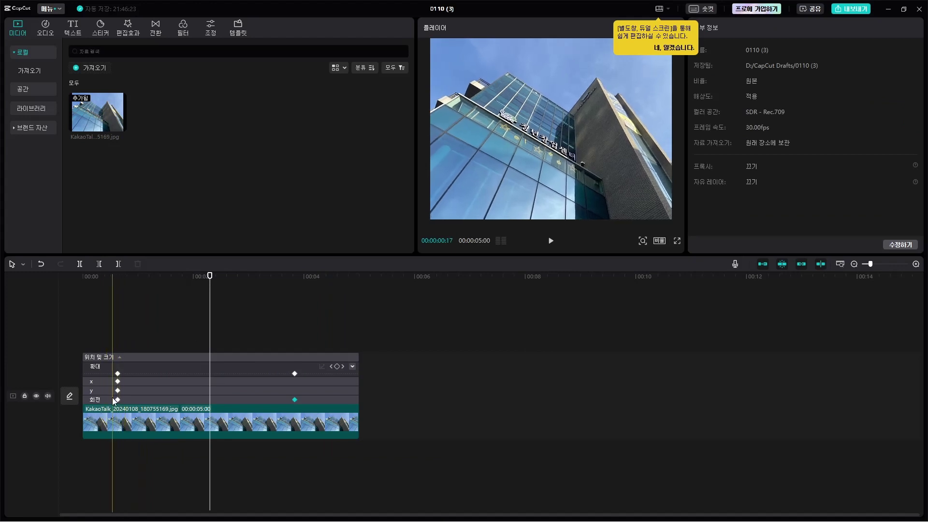
click(118, 373)
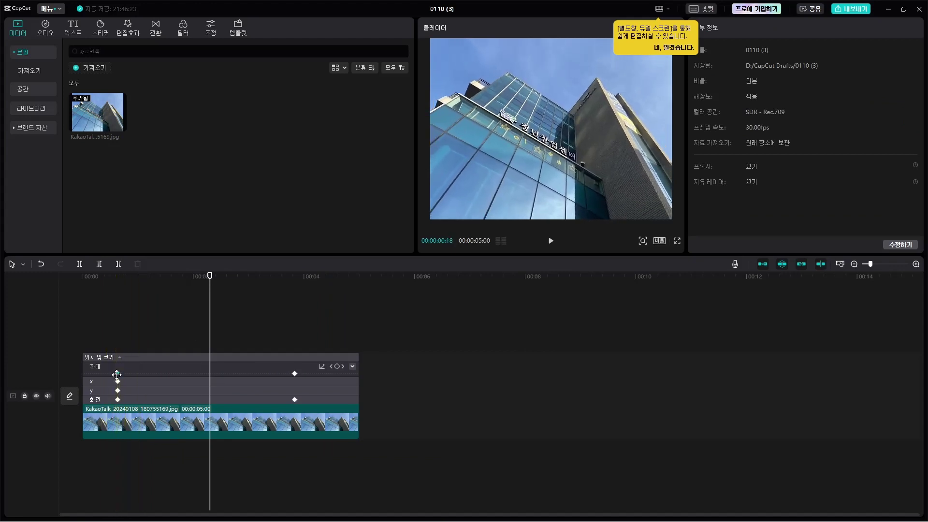
click(322, 367)
click(395, 407)
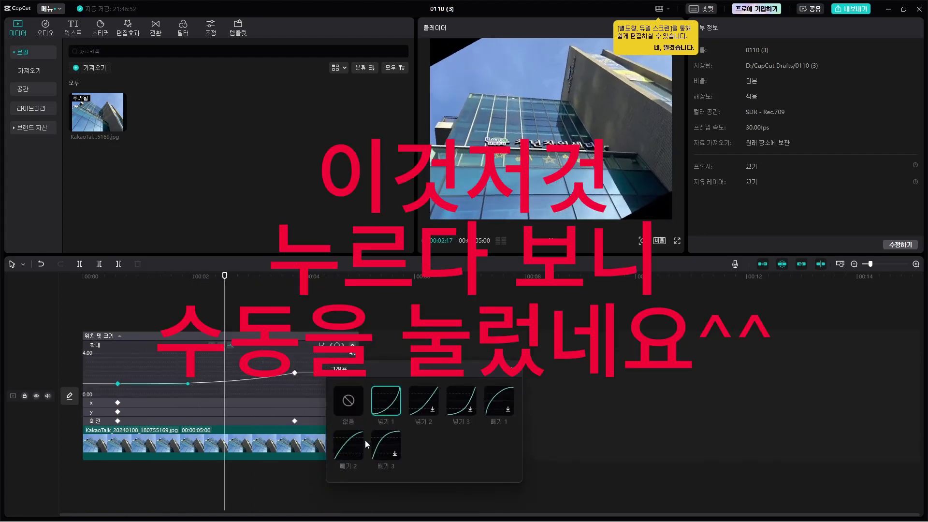
click(350, 452)
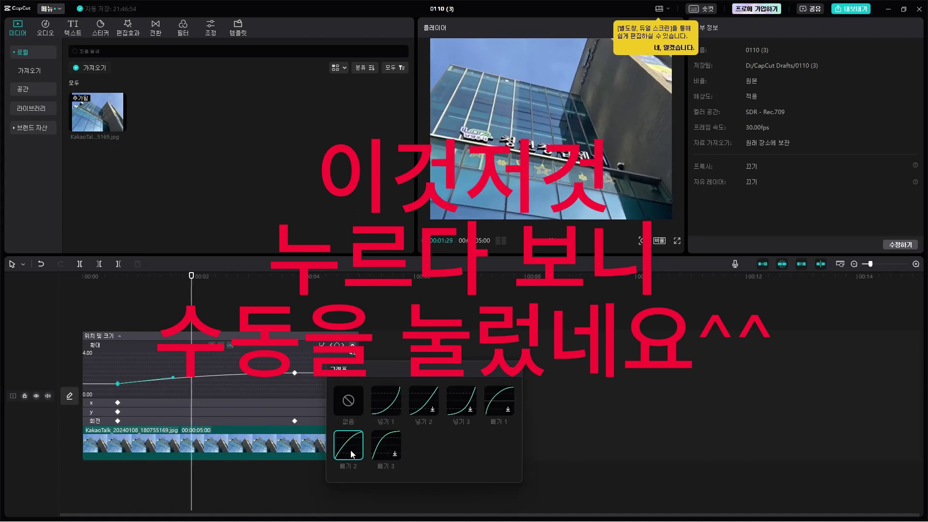
click(512, 369)
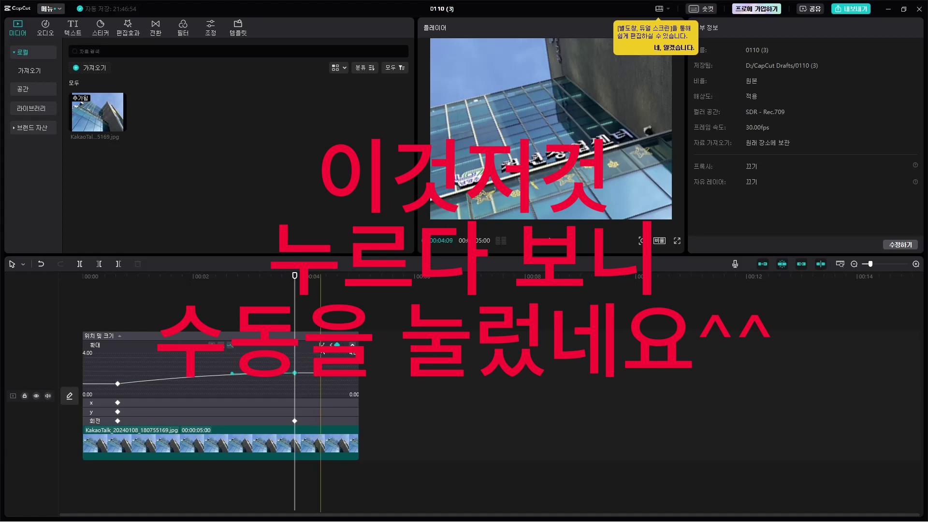
click(322, 344)
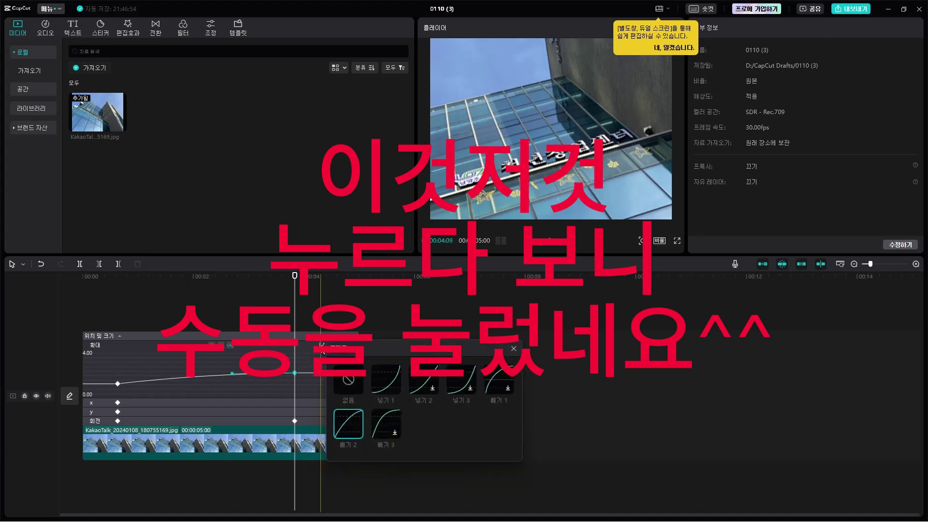
click(512, 349)
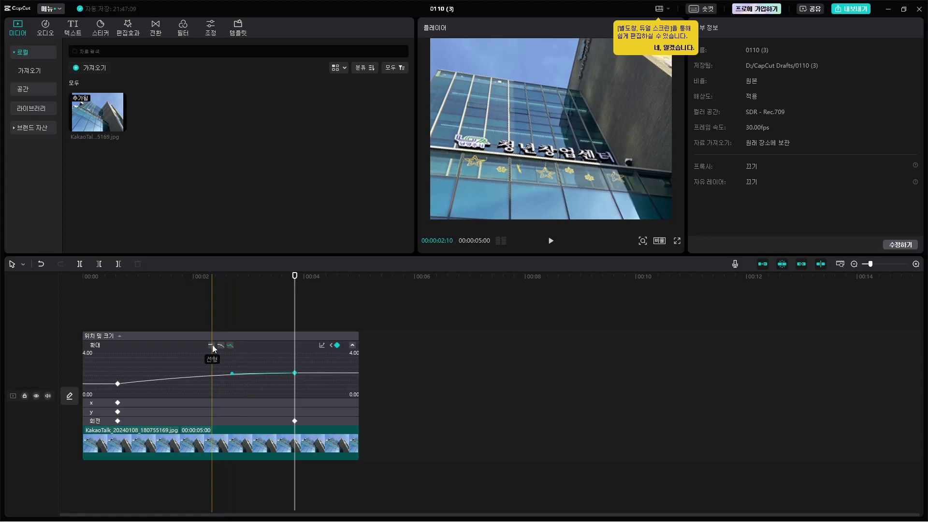
Step: Apply the automatic curve (자동 곡선) to the first scale keyframe and play back the clip from before it
mouse_move(116, 385)
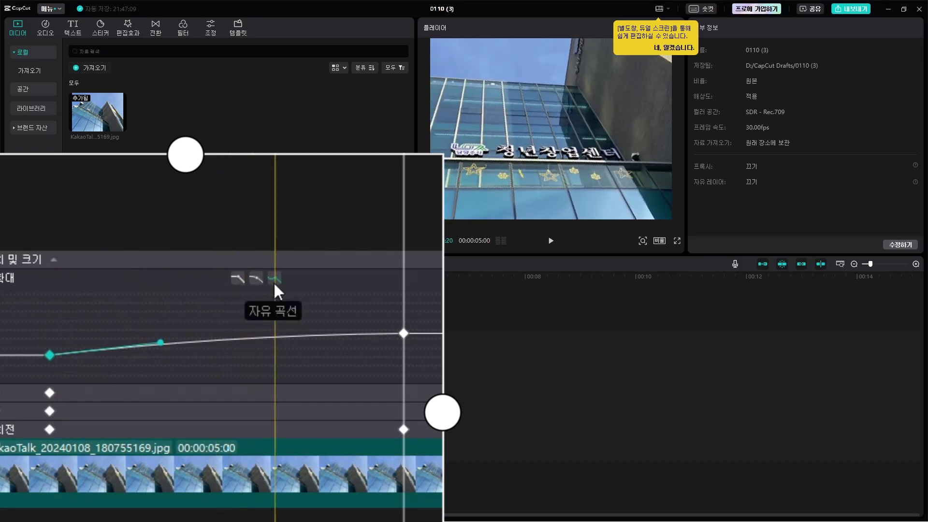
click(256, 280)
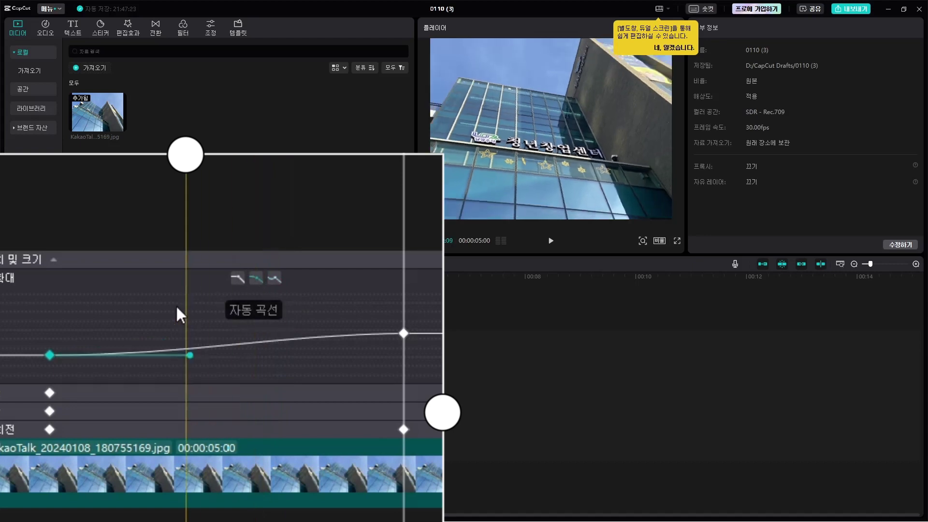
click(38, 315)
key(space)
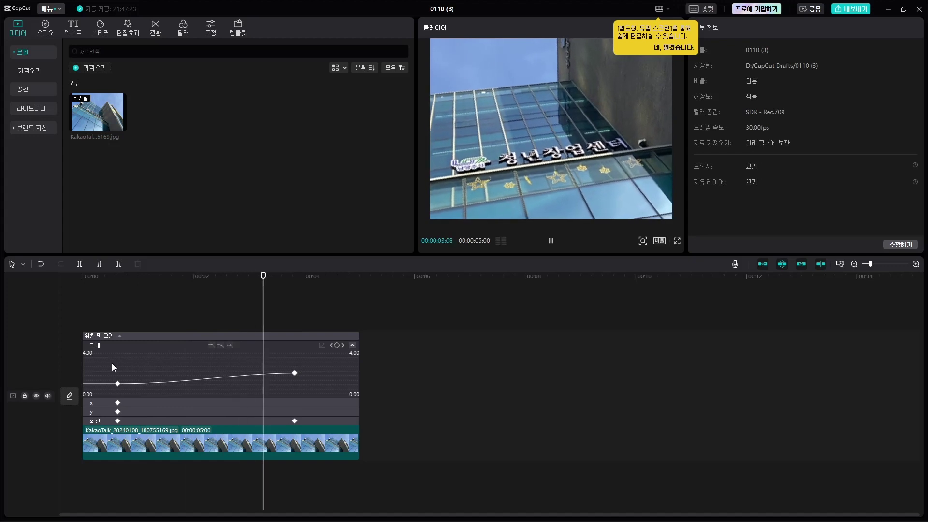
key(space)
Step: Apply the automatic curve (자동 곡선) to the last scale keyframe and preview the zoom from before the first keyframe
click(295, 373)
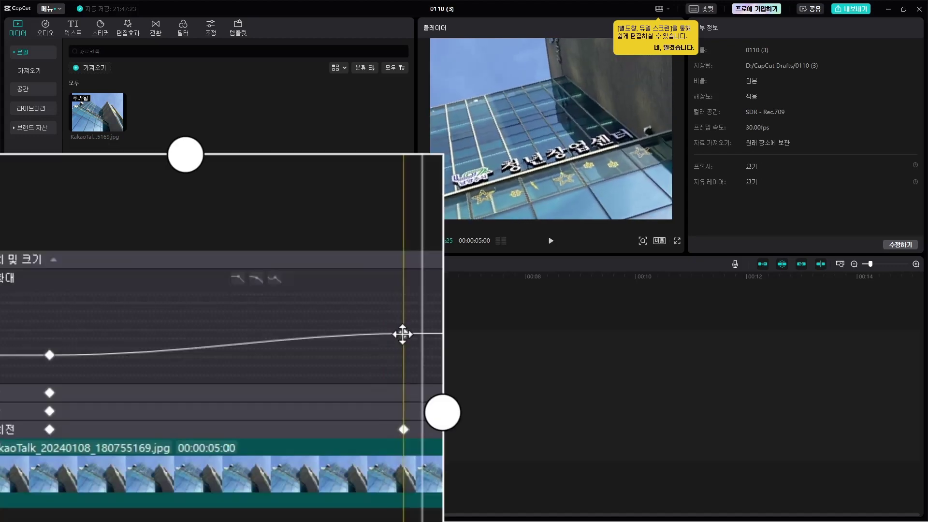
click(255, 279)
click(28, 243)
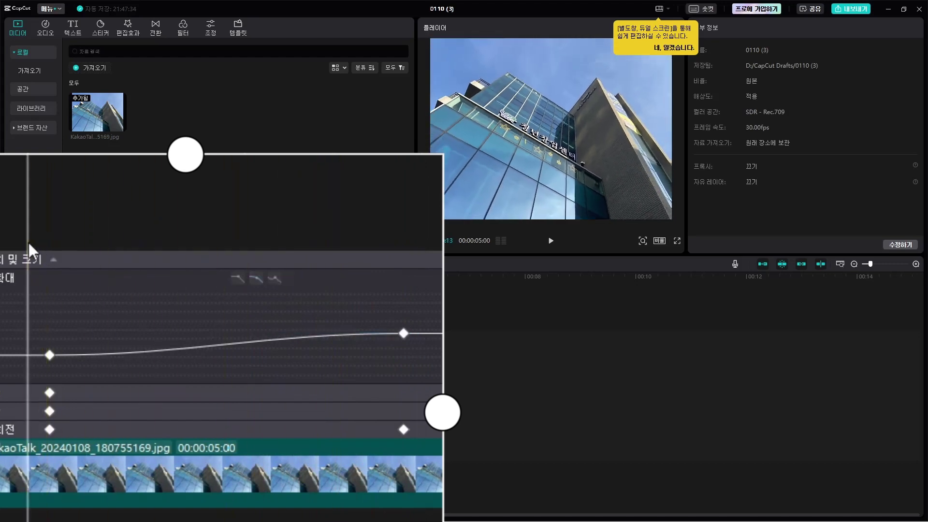
key(space)
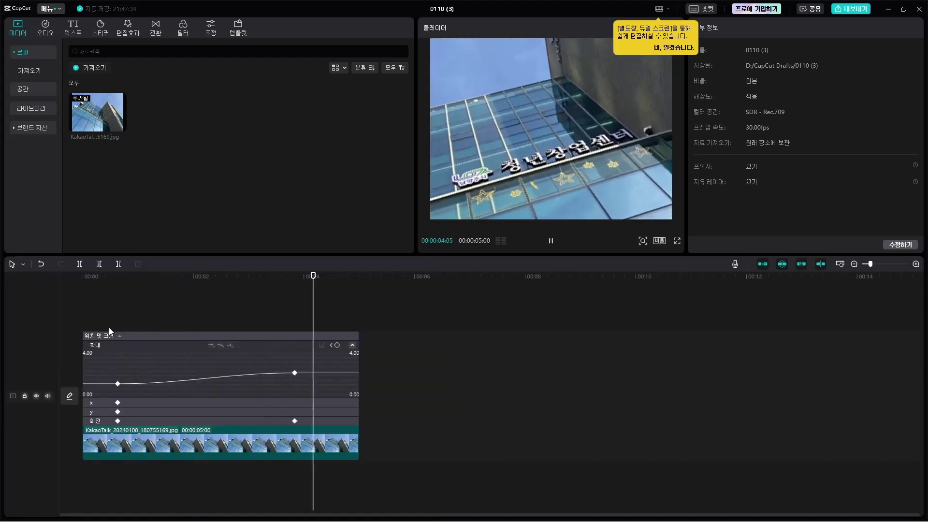
Step: Try to apply the automatic curve (자동 곡선) to the first and last rotation keyframes
click(106, 387)
click(118, 387)
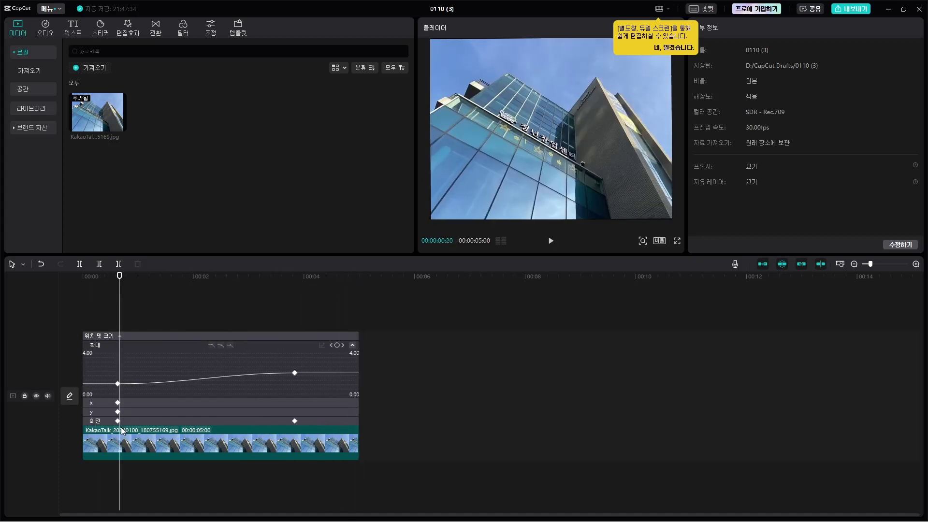
drag(116, 421, 118, 421)
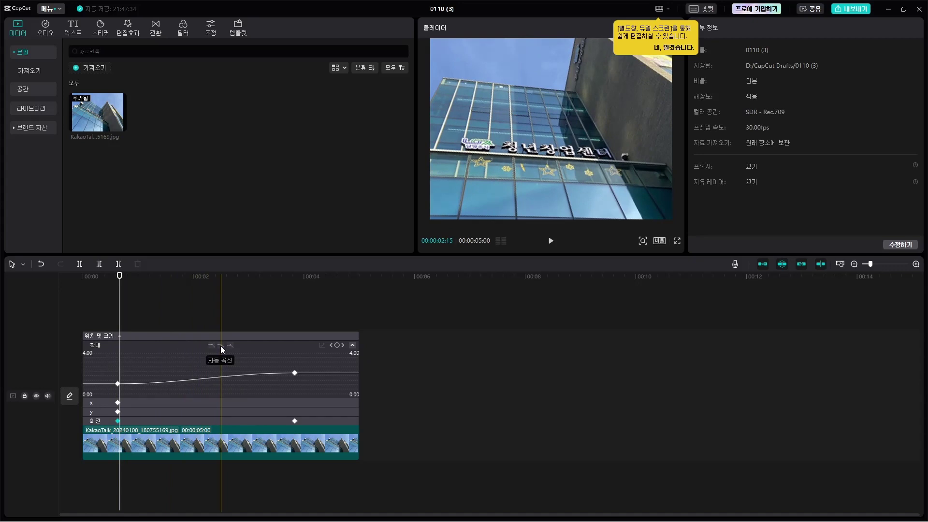
click(293, 421)
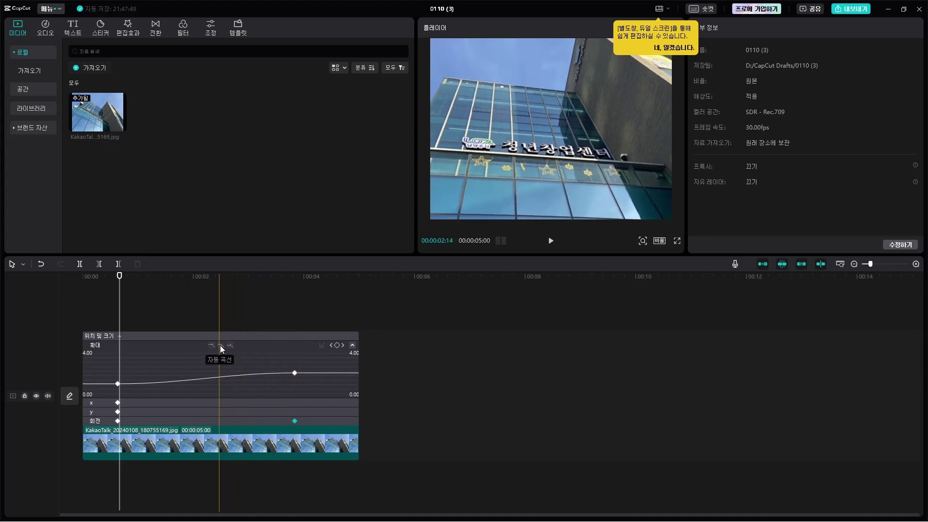
Step: Play back the clip from before the first keyframe to check the smoothed zoom and rotation
click(111, 329)
key(space)
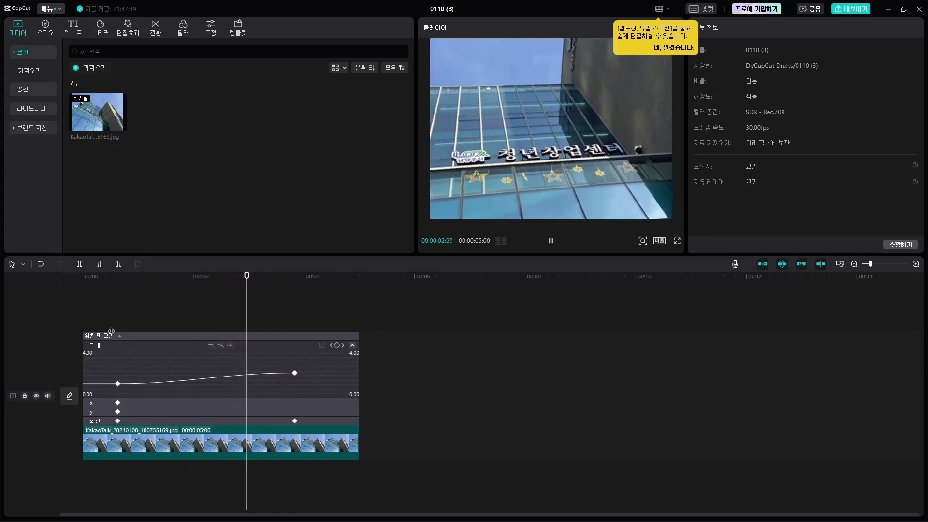
key(space)
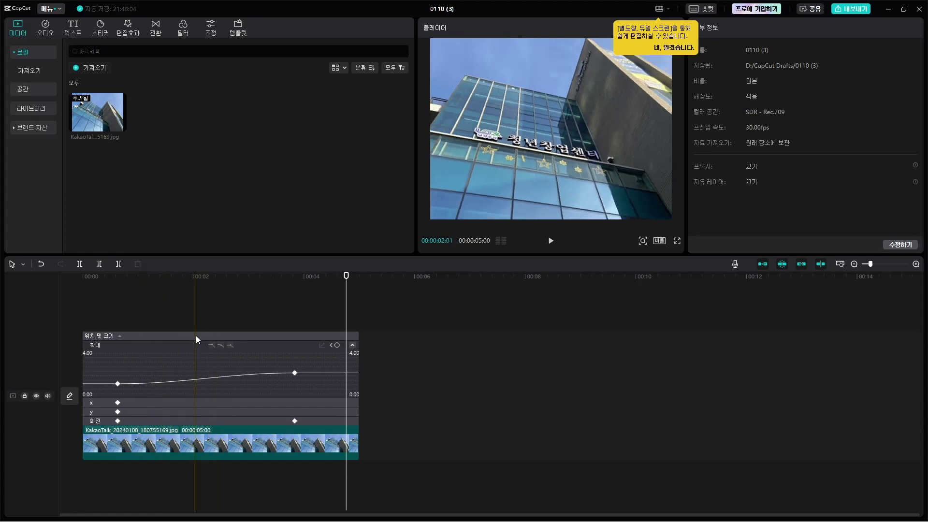
Step: Collapse the scale curve graph and hide the clip's keyframe animation lanes
click(352, 346)
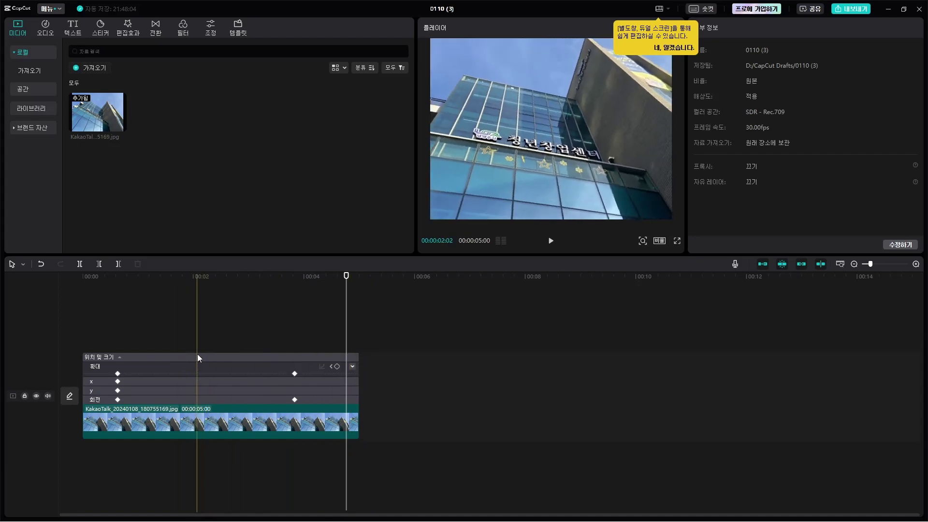
click(352, 367)
click(353, 345)
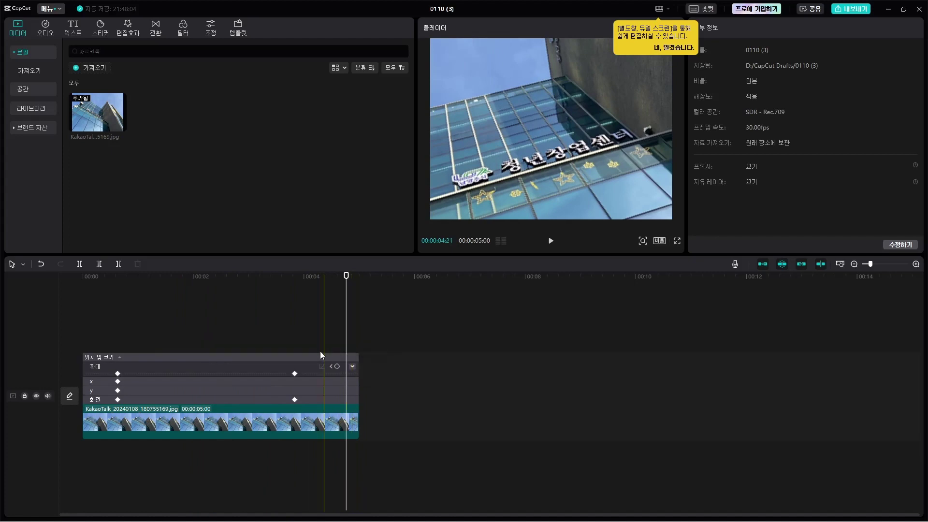
right_click(248, 366)
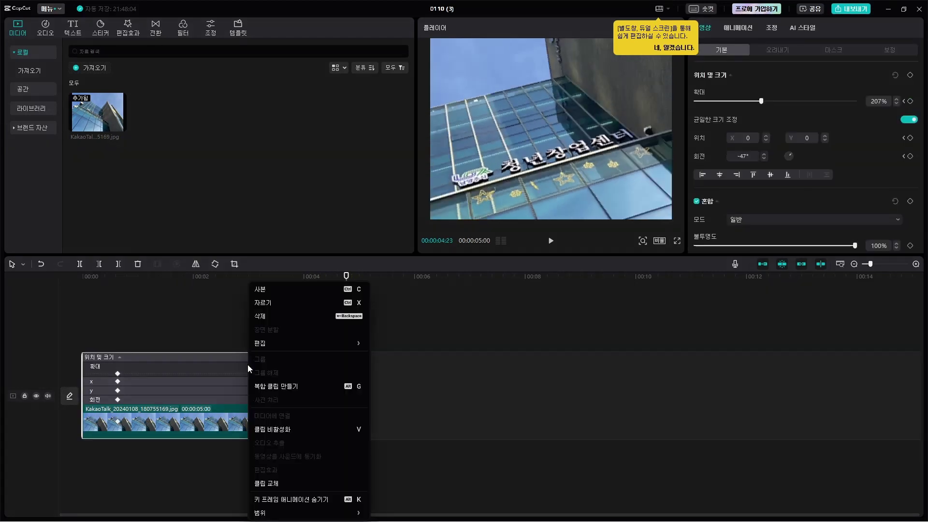
click(279, 502)
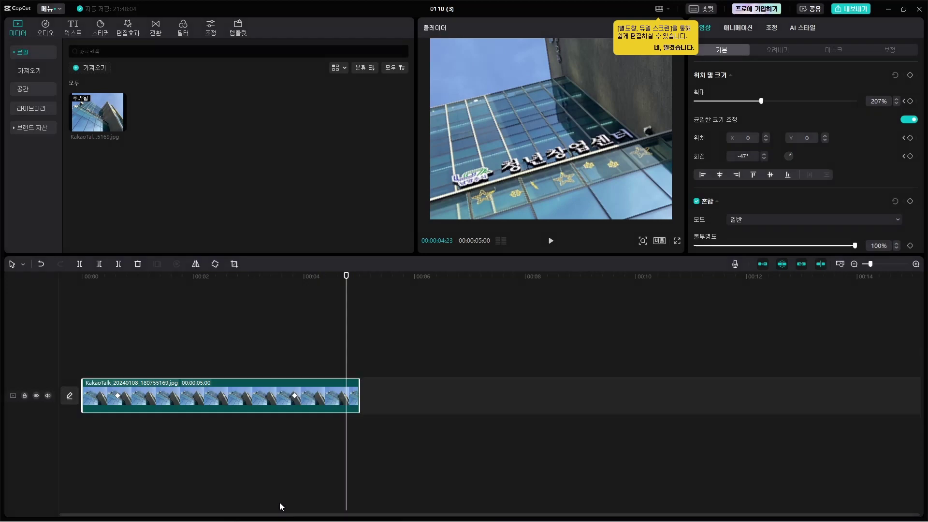
Step: Play back the finished animation from the start of the clip, and replay it from just before the first keyframe
click(123, 341)
click(79, 321)
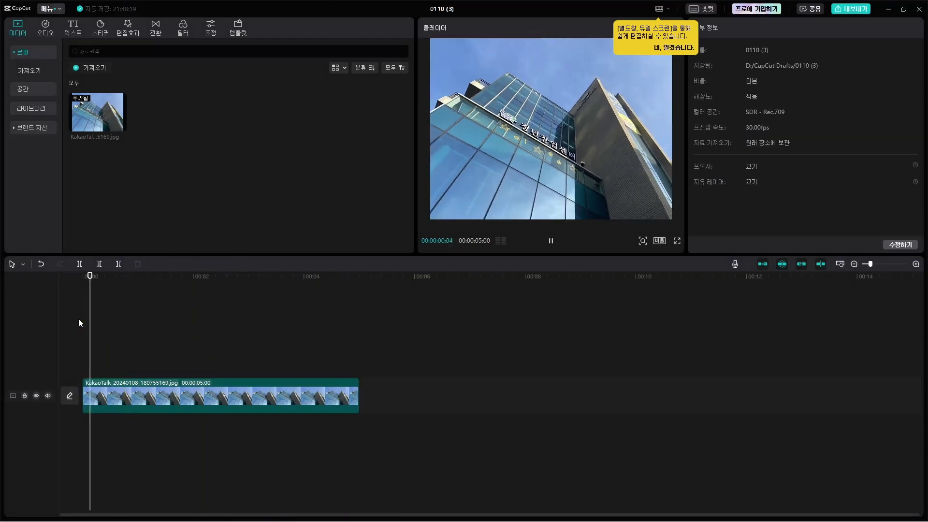
key(space)
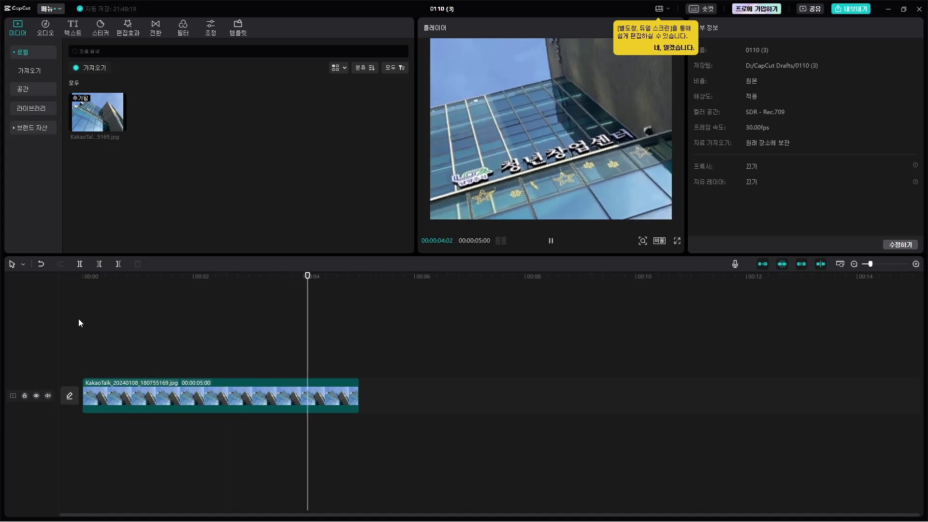
click(110, 343)
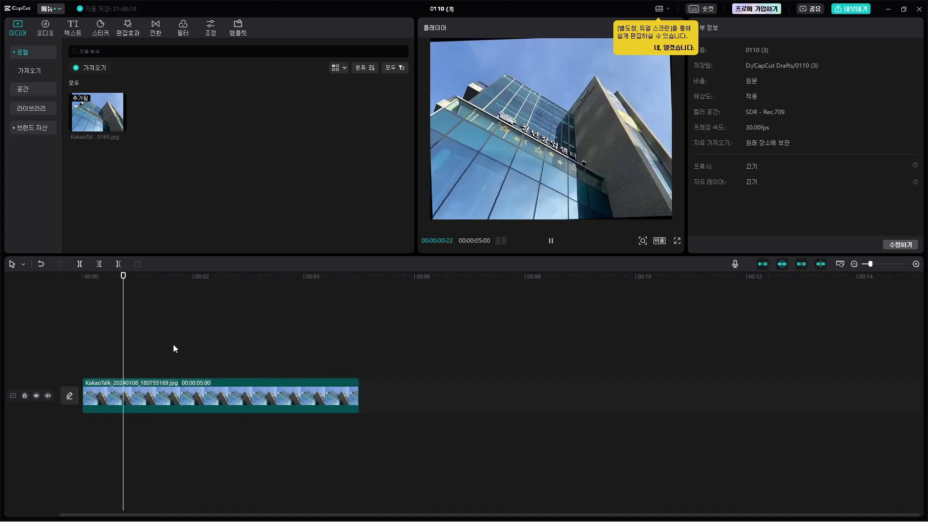